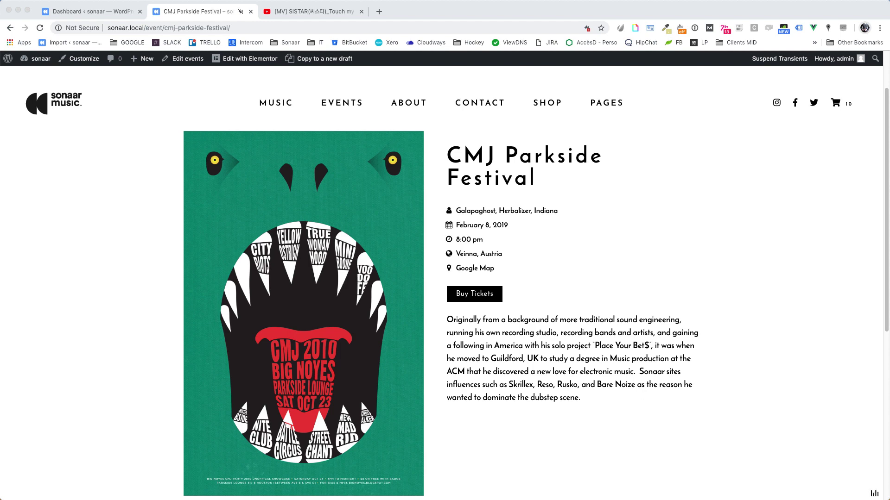
Browse the front-end Events – List and Events – Grid pages, ending on Events – Bandsintown
left_click(333, 96)
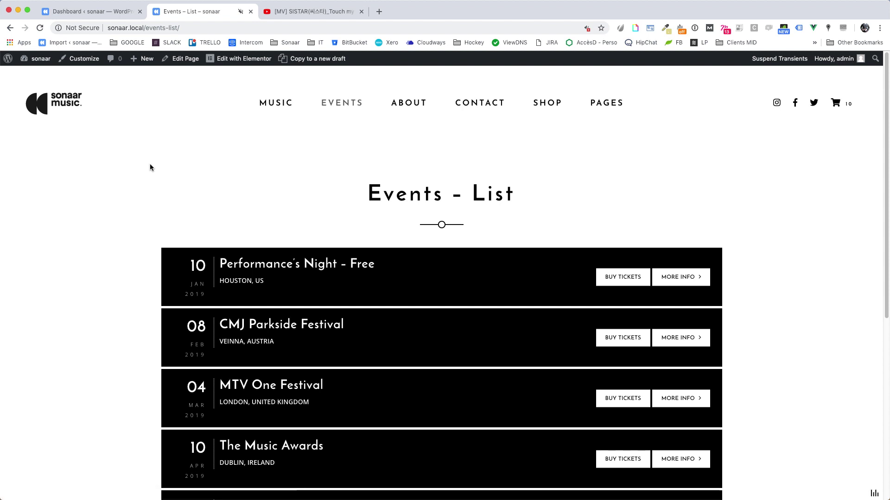
mouse_move(342, 103)
left_click(362, 155)
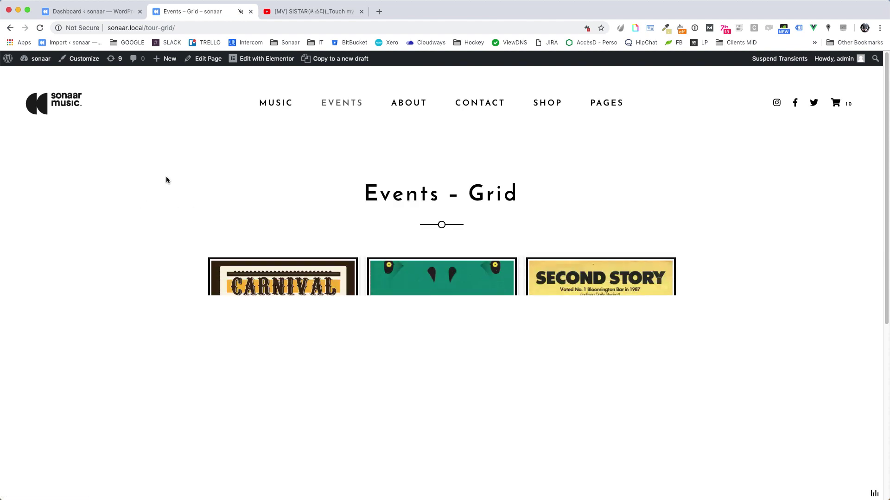
left_click(355, 175)
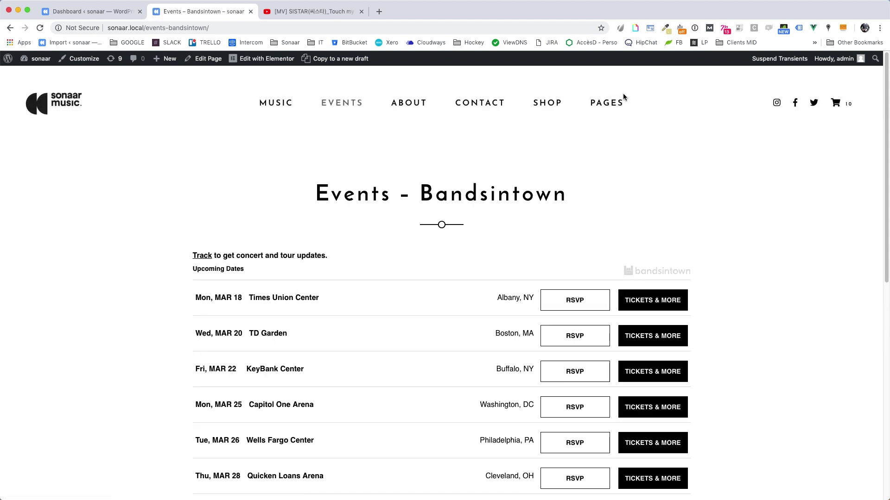
Start a new event from the admin Events list and enter the title 'Live Music @ Charlie Pub'
left_click(98, 9)
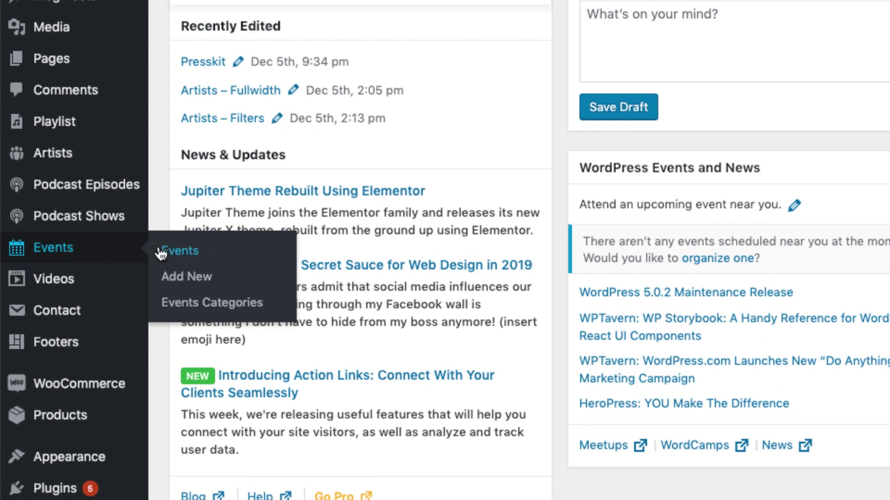
mouse_move(28, 259)
left_click(58, 245)
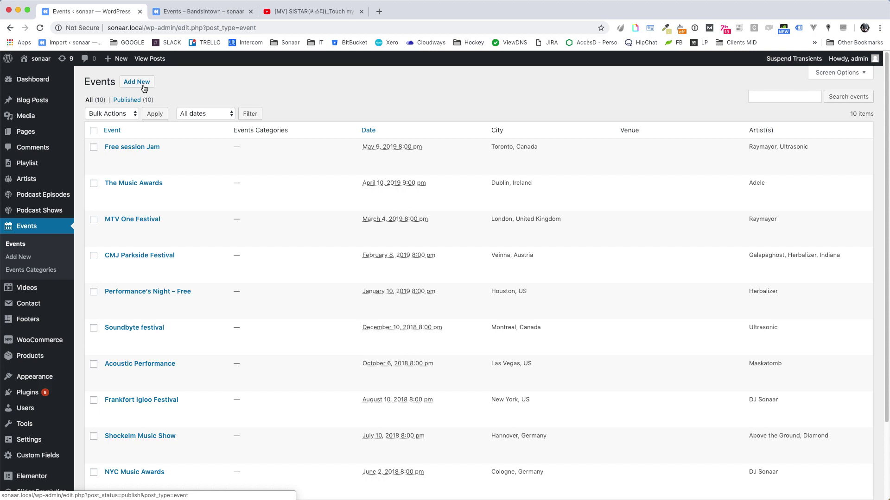
left_click(144, 84)
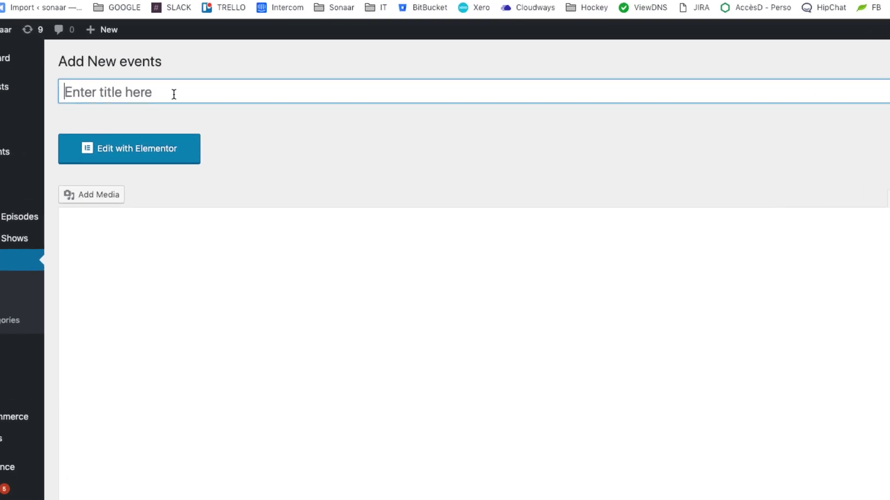
left_click(174, 94)
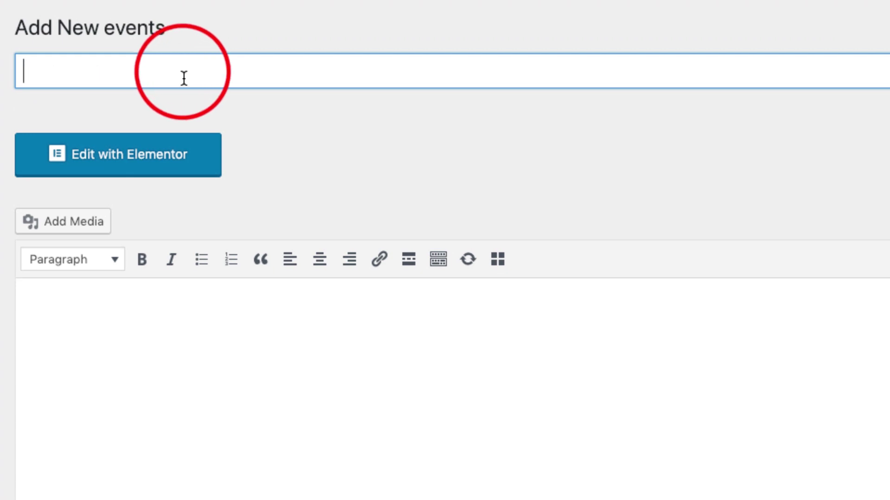
type("Live Music ")
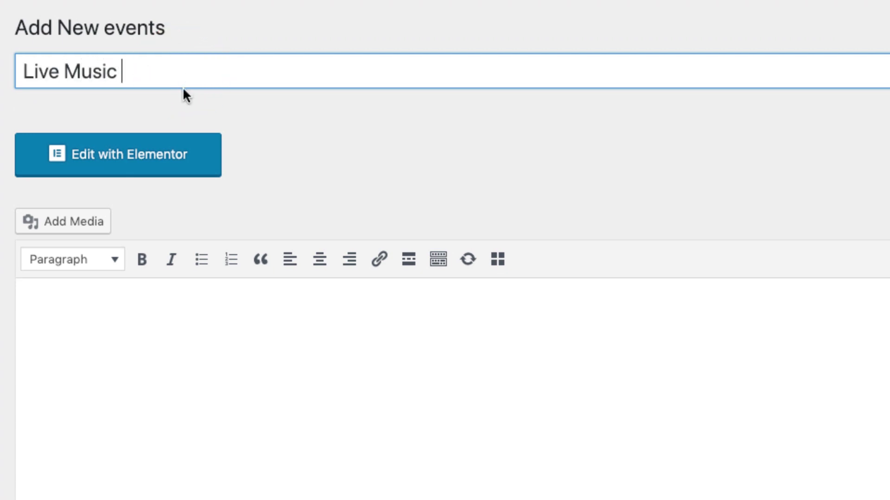
type("@ Charl")
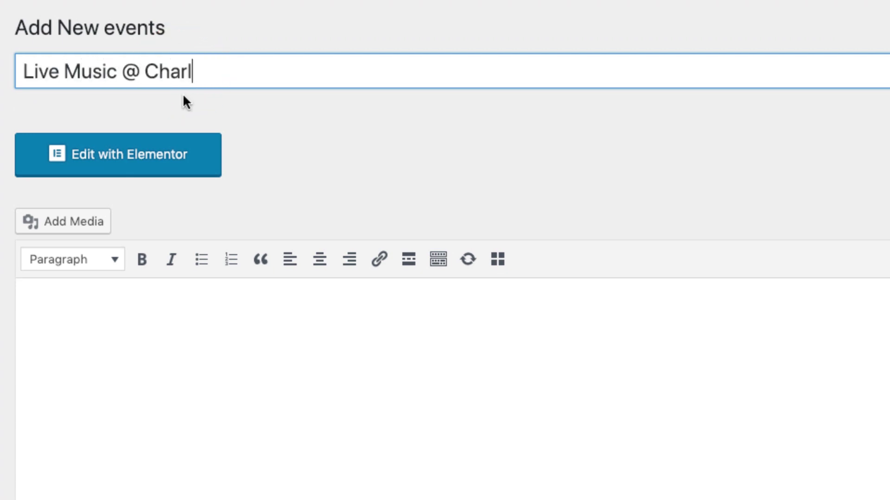
type("ie Pub")
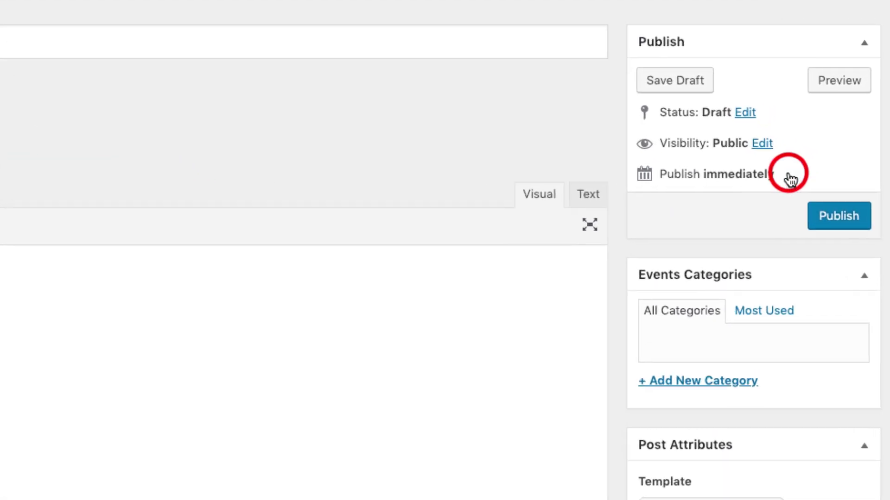
Schedule the event for March 4, 2019 at 20:00 in the Publish box
left_click(790, 179)
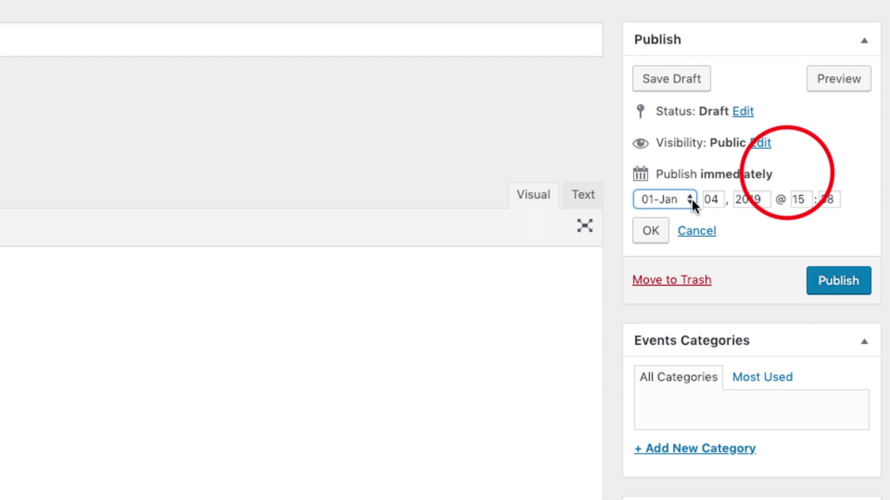
left_click(691, 201)
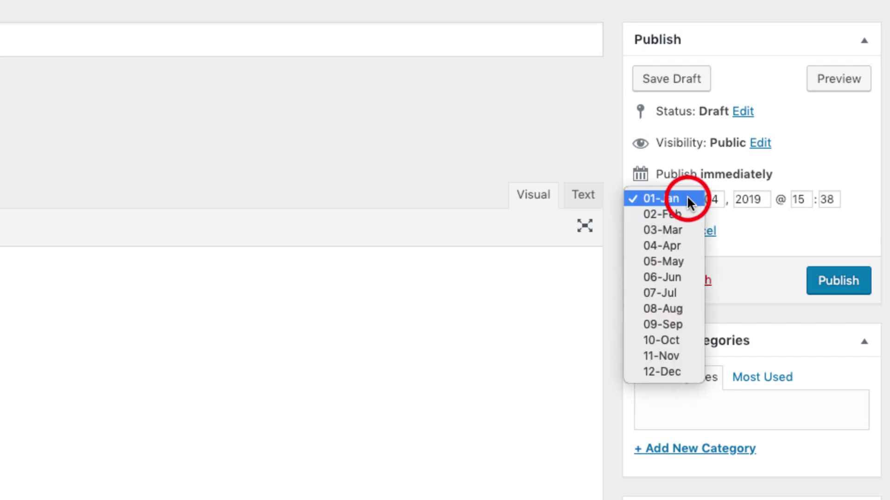
left_click(685, 231)
double_click(800, 200)
type("20")
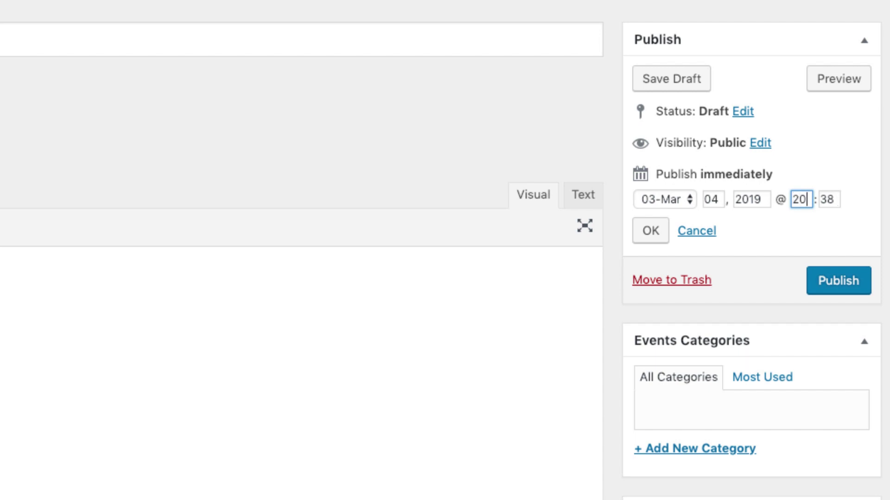
double_click(827, 200)
type("00")
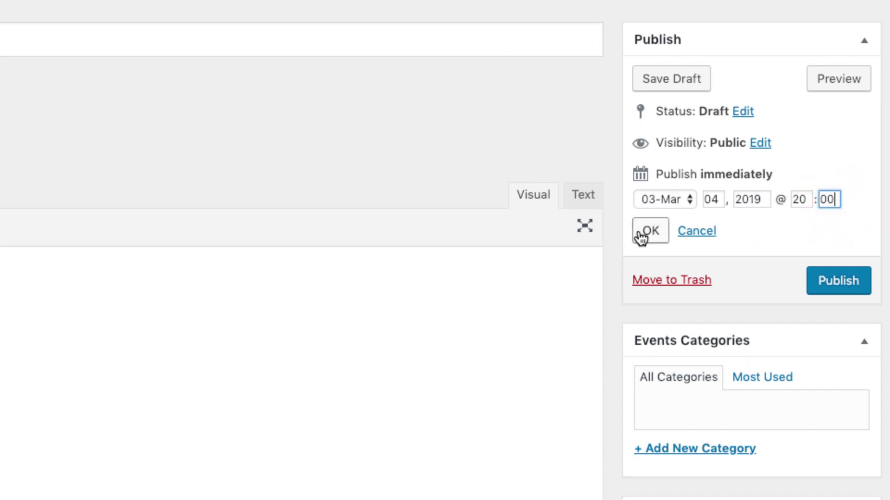
left_click(640, 234)
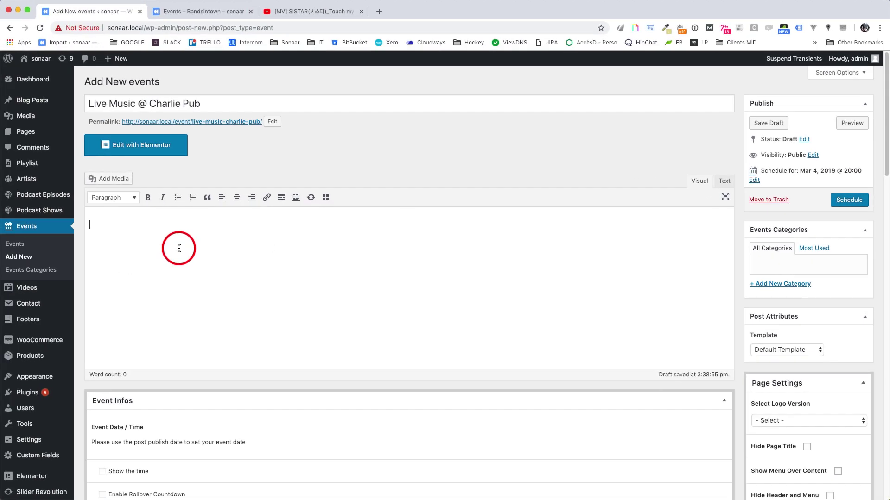
Paste the biography as the description and set city MONTREAL and venue Metropolis Stadium
key("super+shift+v")
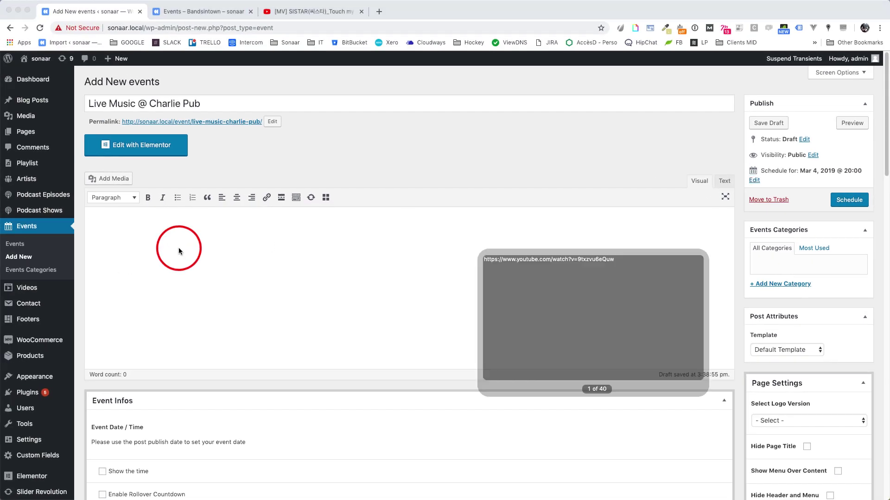
key("Return")
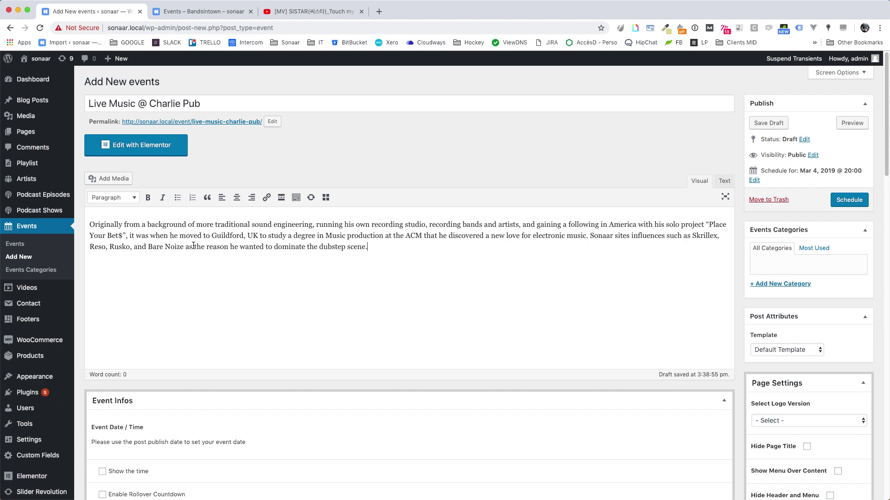
scroll(329, 268, "down", 2)
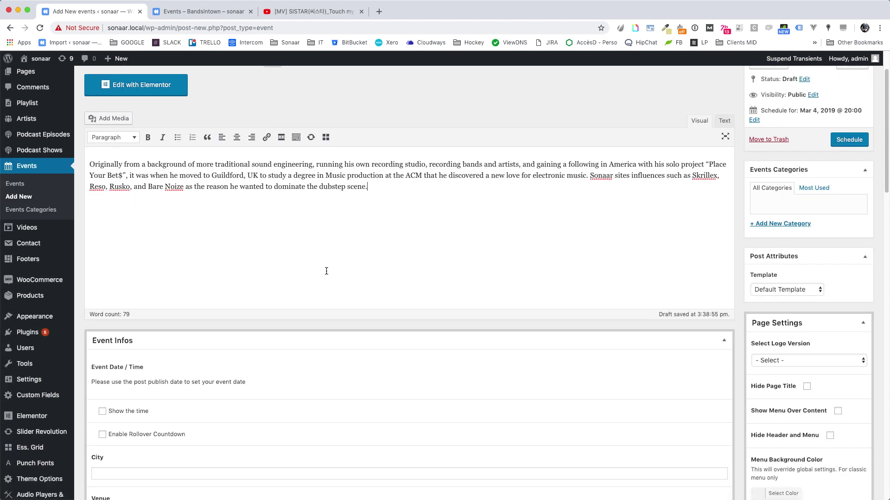
scroll(216, 271, "down", 4)
scroll(212, 275, "down", 1)
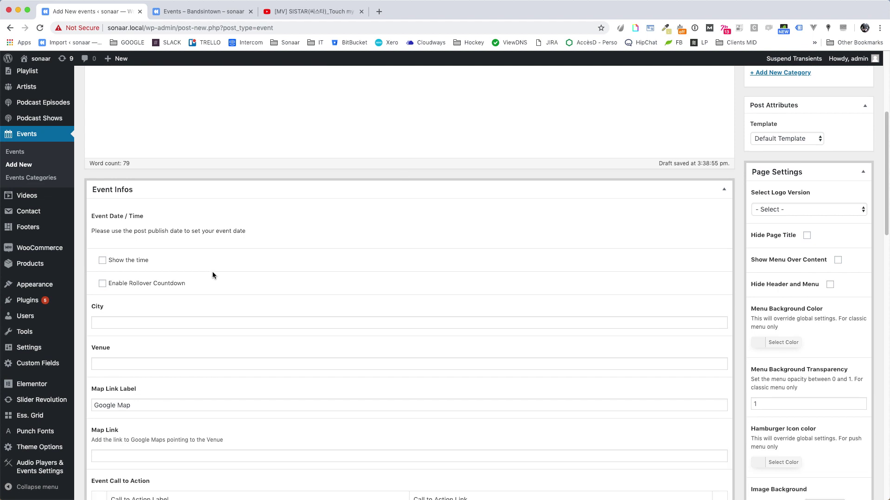
scroll(123, 260, "down", 1)
left_click(118, 281)
type("Montr")
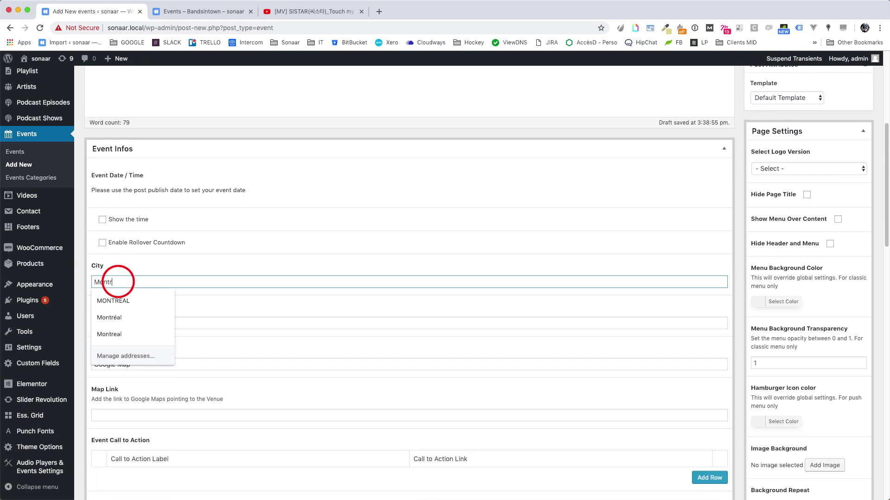
key("Down")
key("Return")
left_click(116, 323)
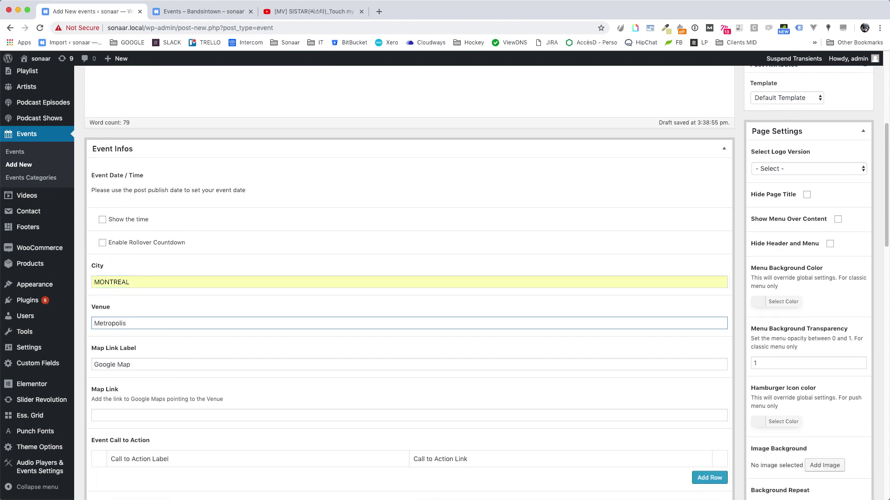
type("Stadium")
left_click(134, 416)
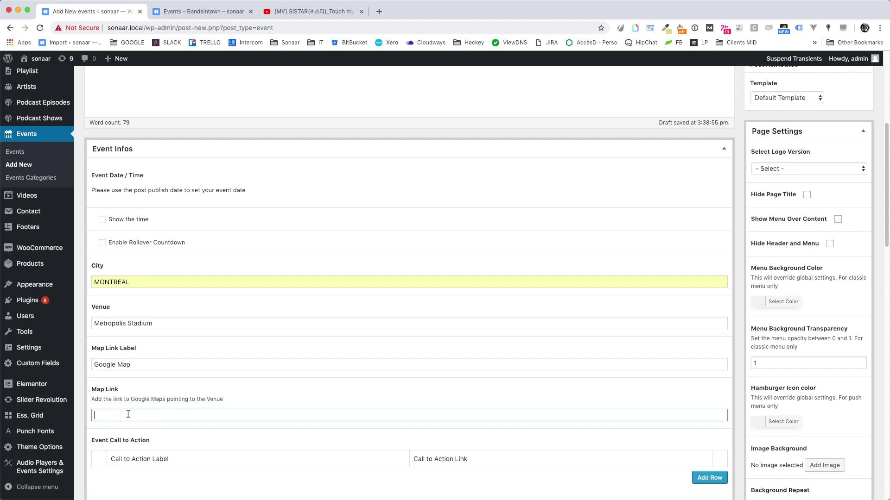
scroll(193, 389, "down", 3)
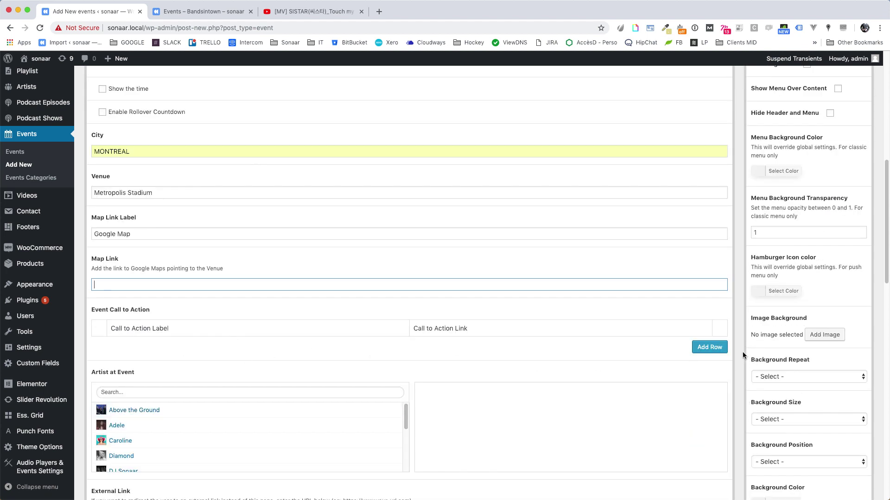
left_click(707, 347)
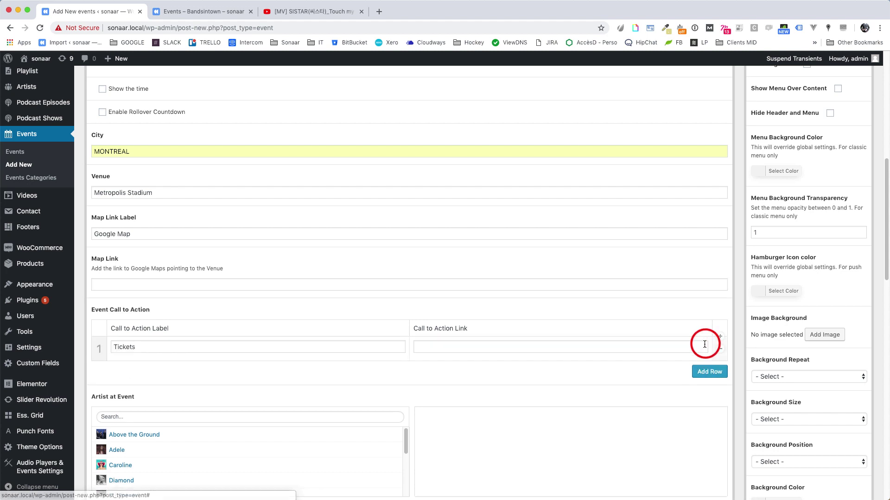
left_click(180, 346)
left_click(113, 347)
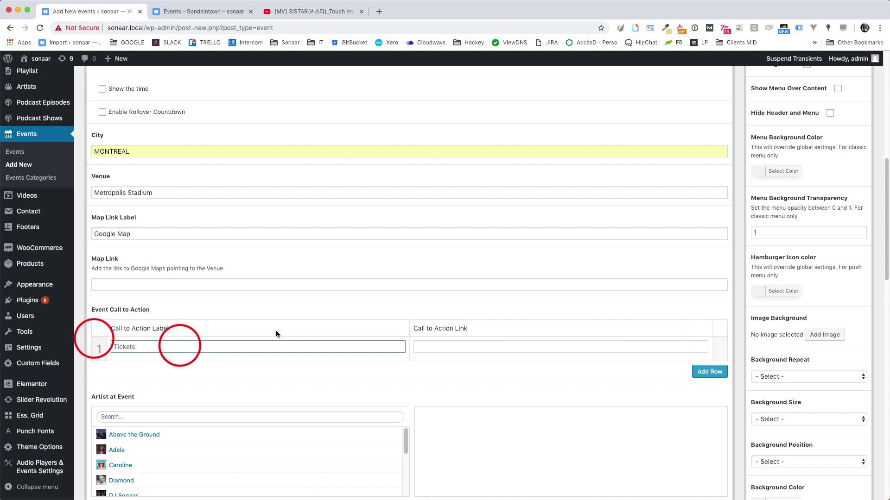
type("Buy Tickets")
left_click(468, 352)
type("https://m")
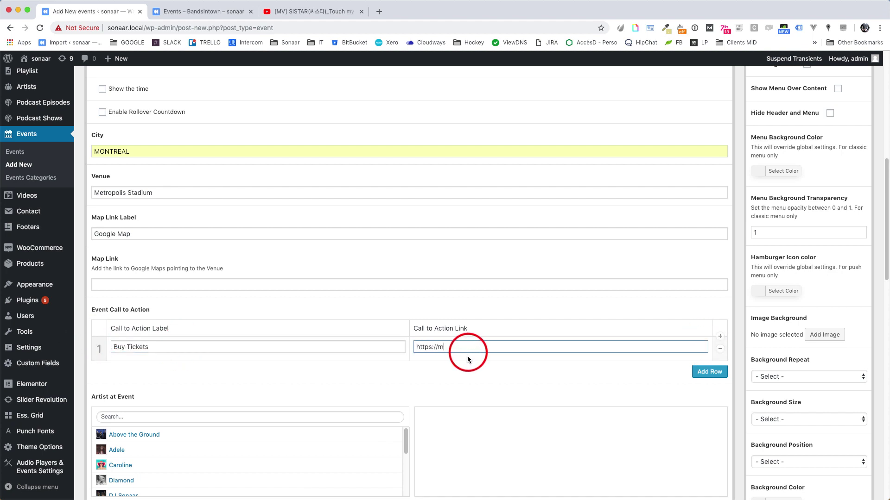
type("yticketlink.com")
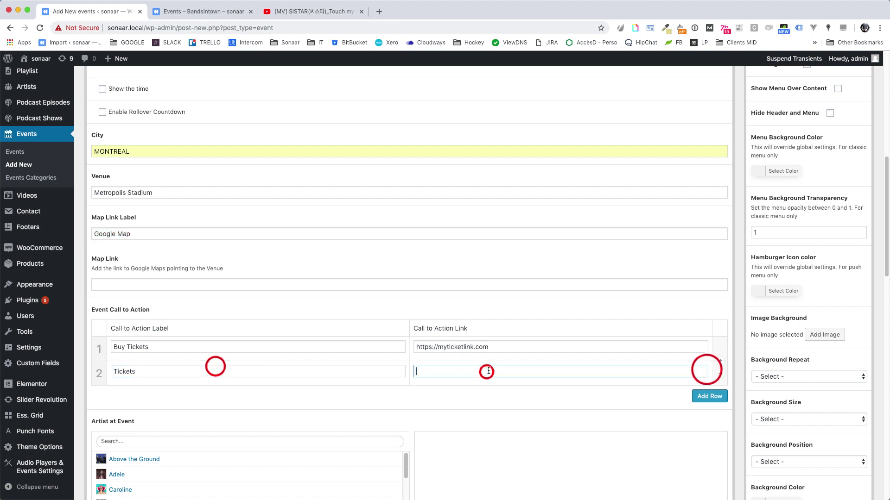
key("shift+Tab")
type("RSVP")
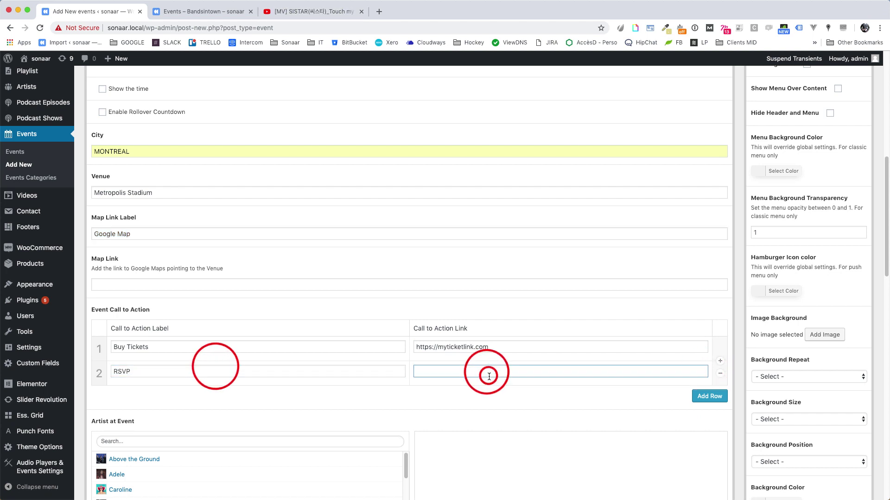
left_click(487, 372)
type("https://linktomyform.com")
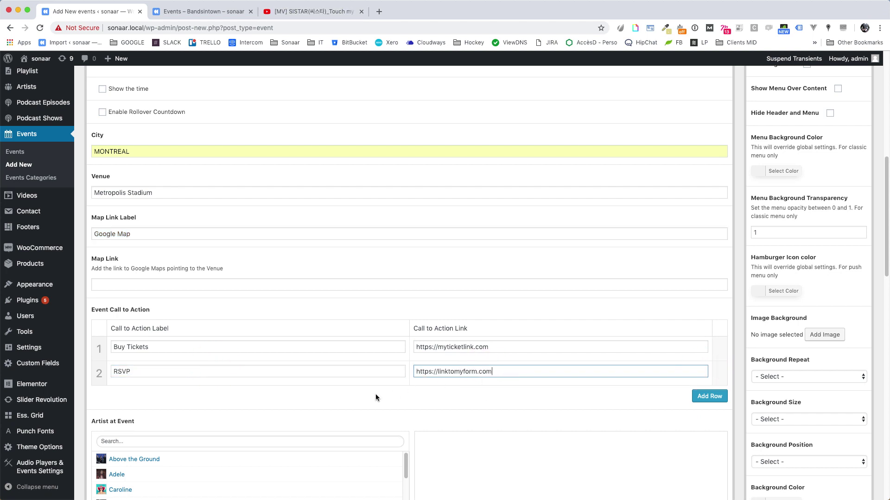
scroll(375, 399, "down", 2)
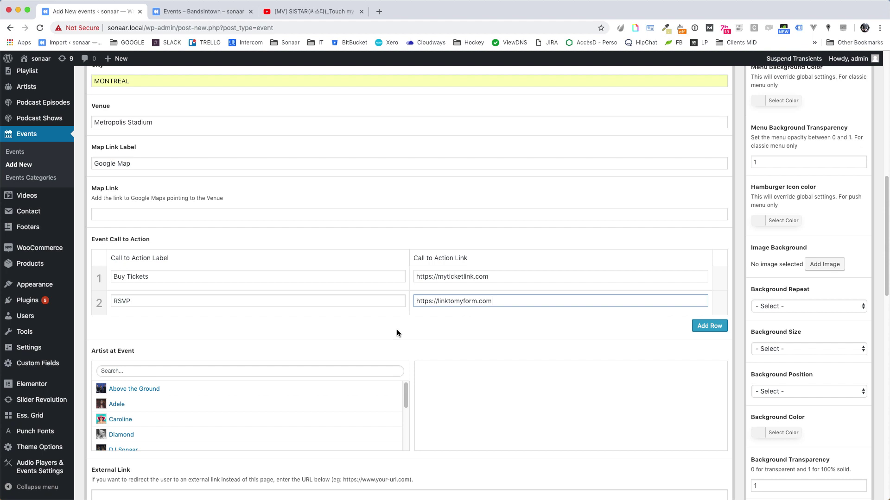
scroll(397, 333, "down", 1)
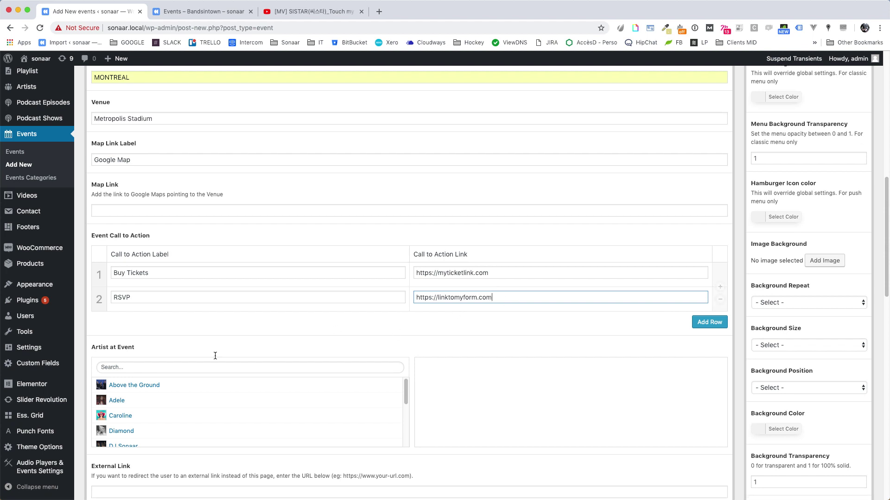
Attach Caroline as the event's artist and leave the External Link field empty
left_click(122, 415)
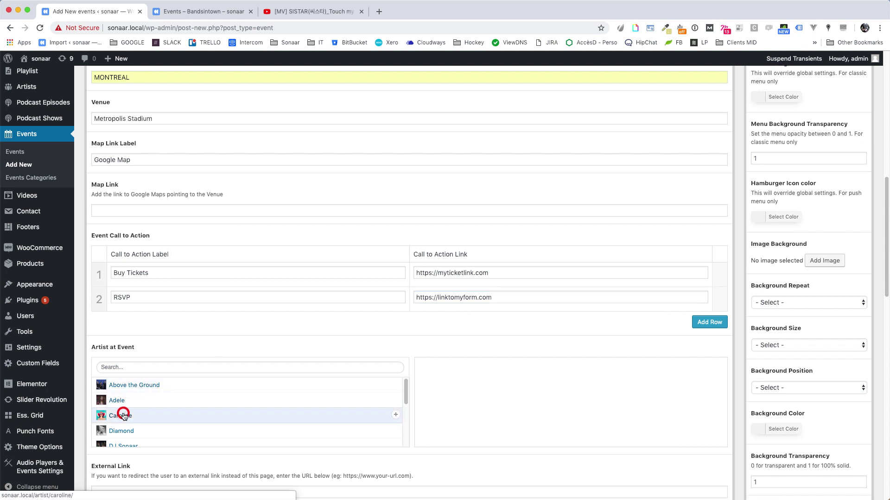
scroll(504, 339, "down", 1)
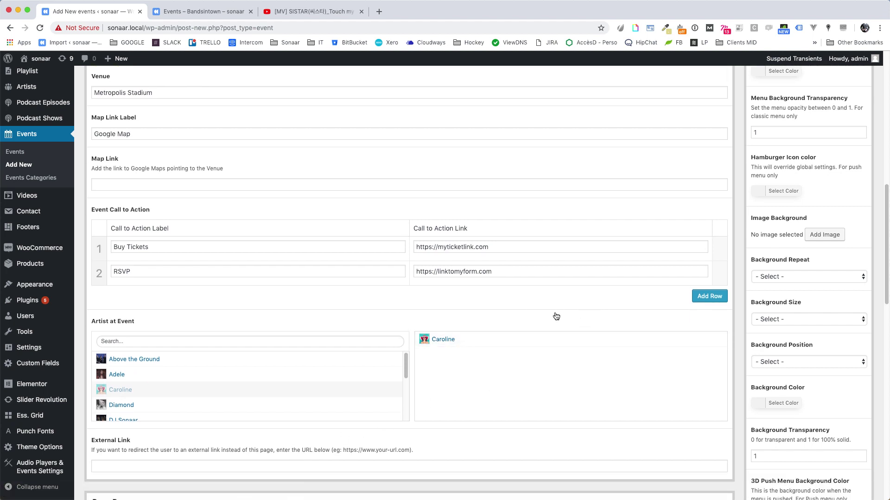
scroll(520, 326, "down", 1)
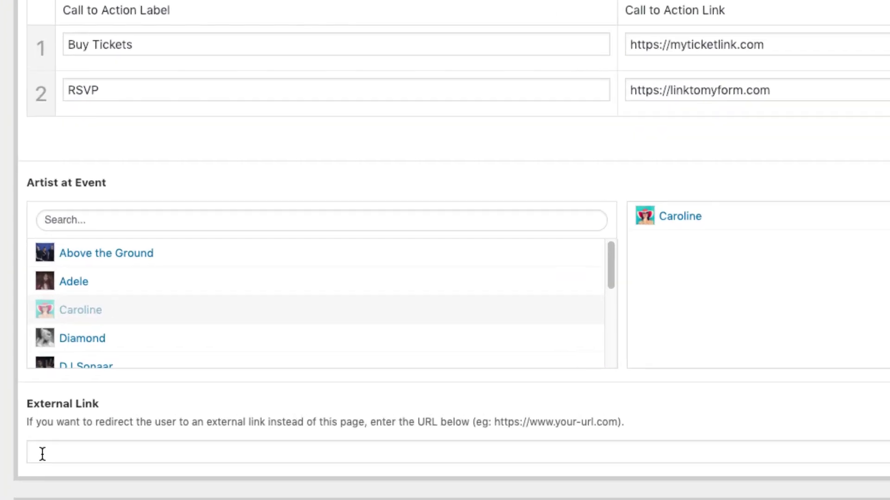
left_click(99, 449)
left_click(33, 455)
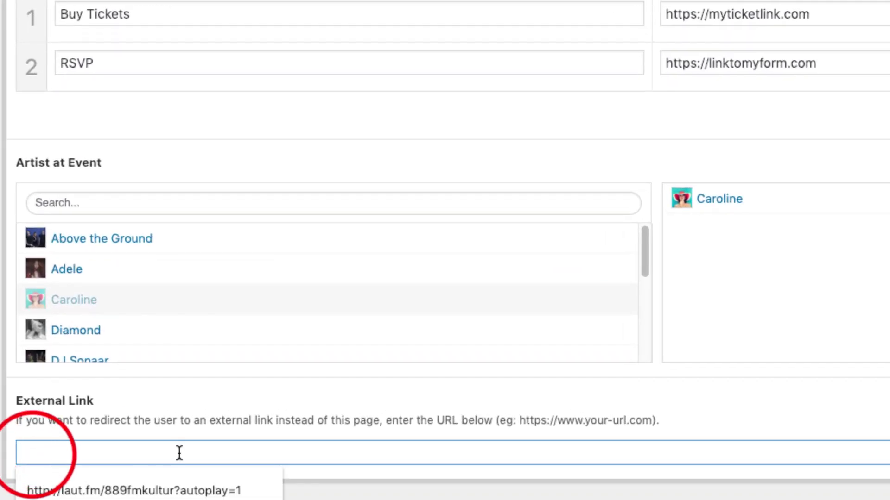
type("htps://myeventlink.com")
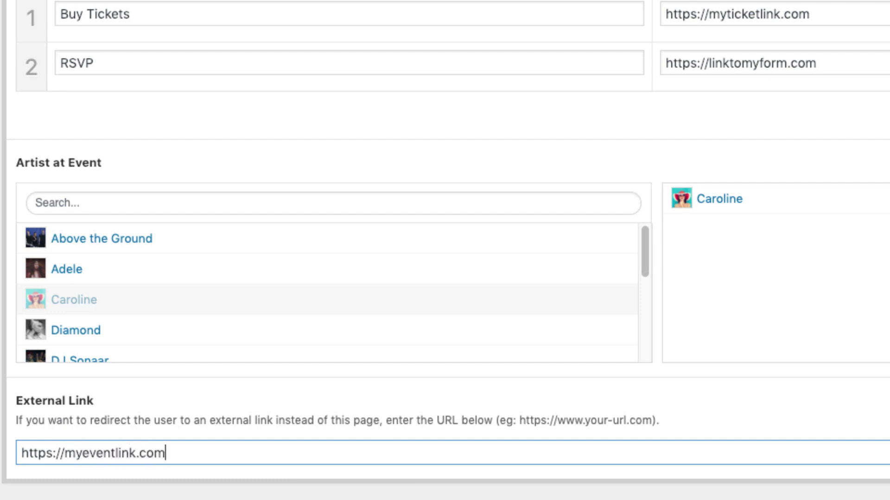
left_click(209, 453)
key("ctrl+a")
key("BackSpace")
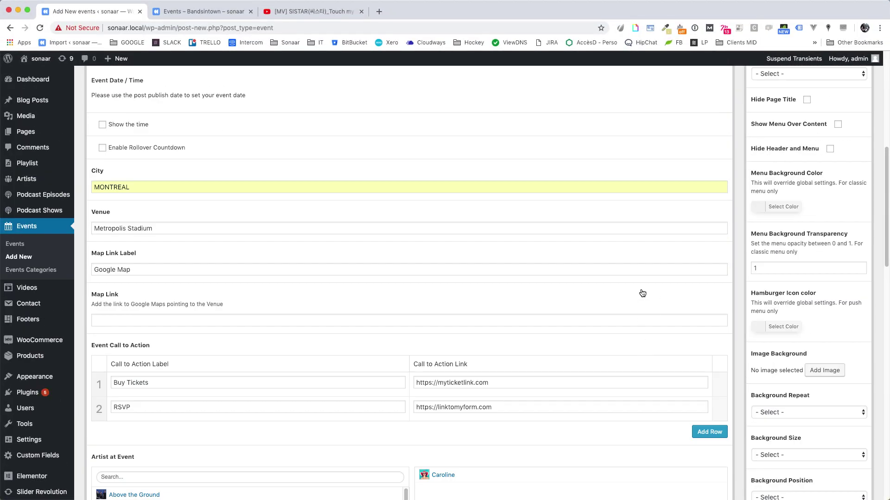
scroll(643, 293, "up", 3)
scroll(641, 292, "up", 2)
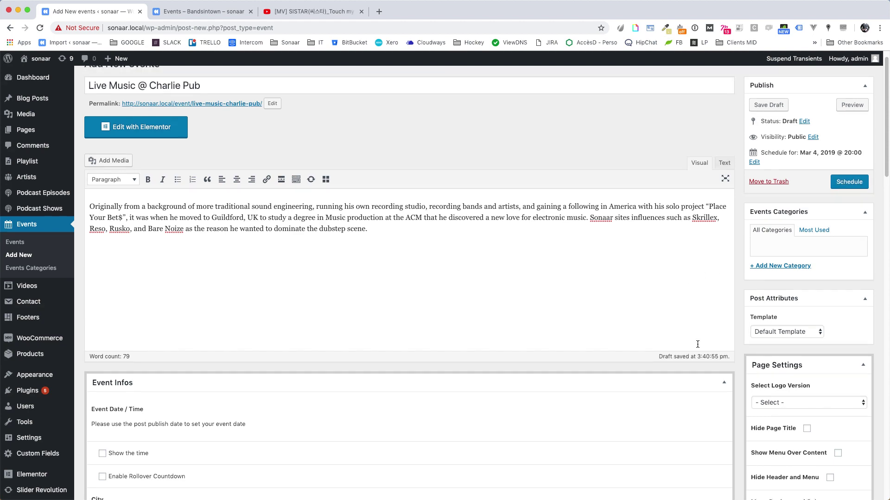
scroll(695, 342, "down", 10)
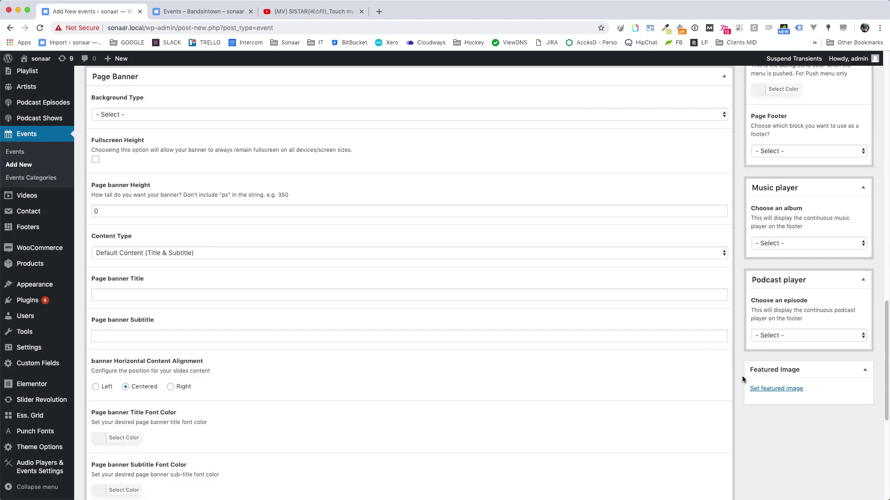
Set the green teeth poster from the Media Library as featured image and publish the event
left_click(774, 390)
left_click(94, 97)
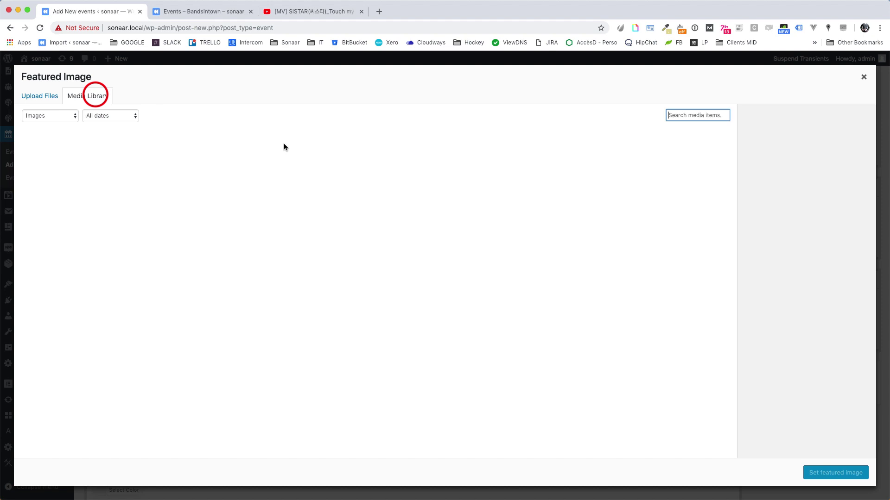
scroll(388, 303, "down", 5)
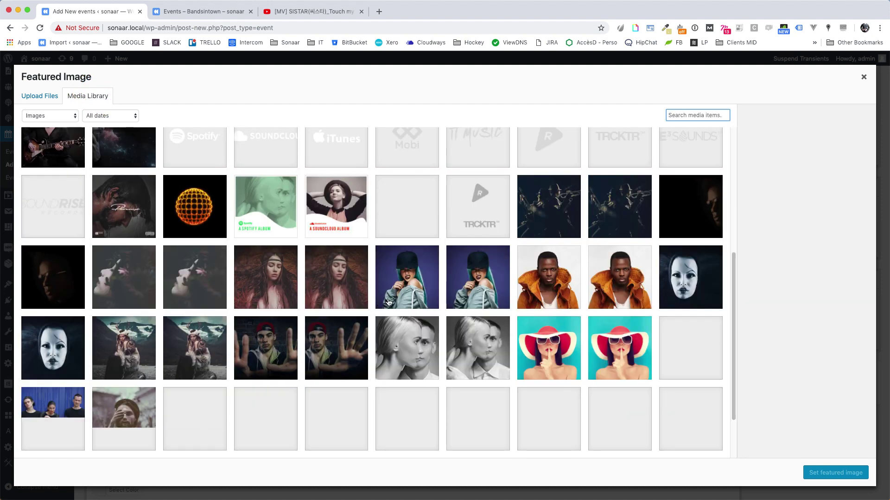
scroll(464, 311, "down", 1)
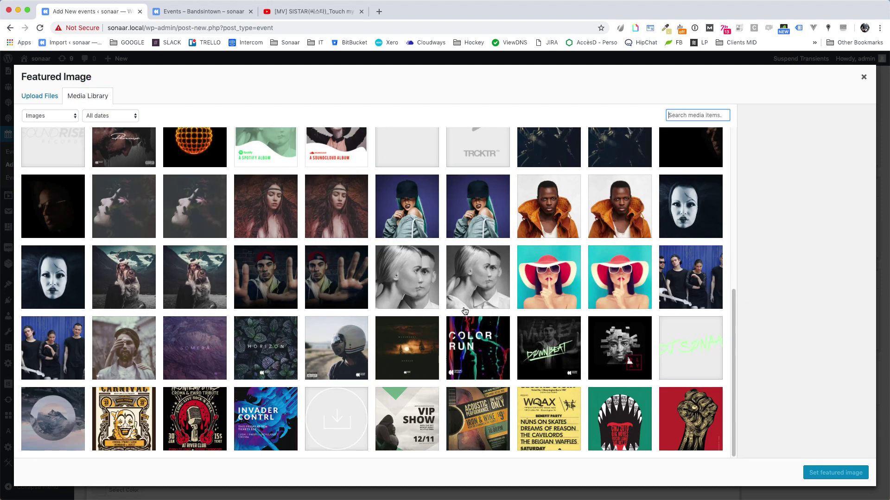
left_click(679, 407)
left_click(615, 414)
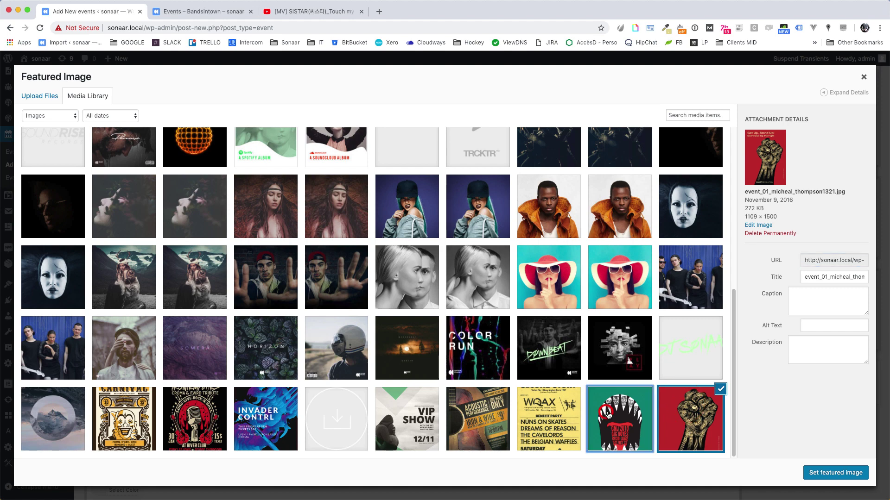
left_click(843, 473)
scroll(634, 283, "down", 1)
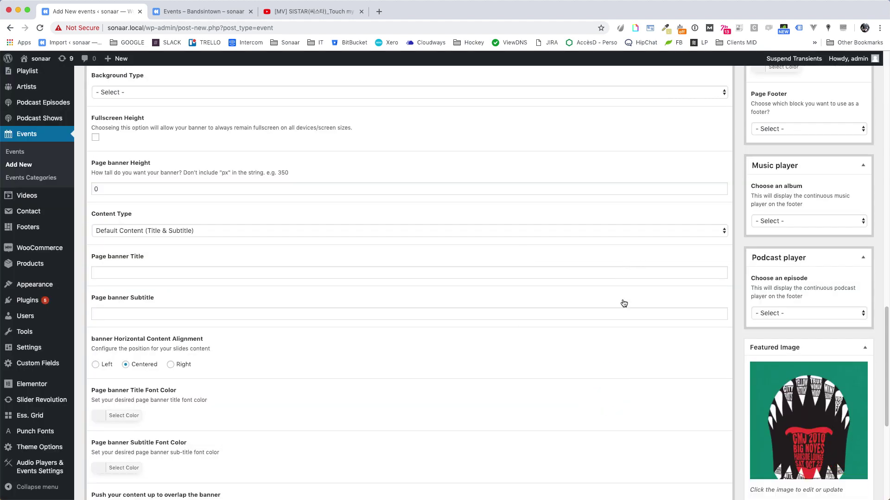
scroll(621, 304, "down", 4)
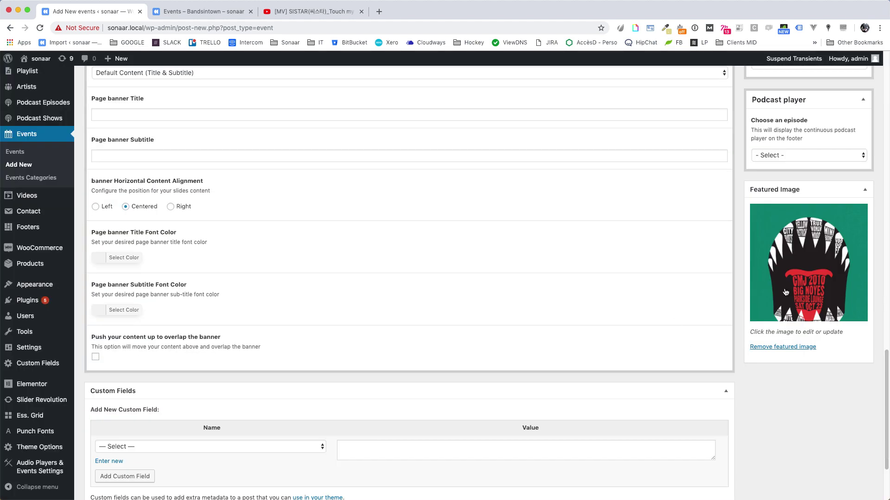
scroll(593, 209, "up", 10)
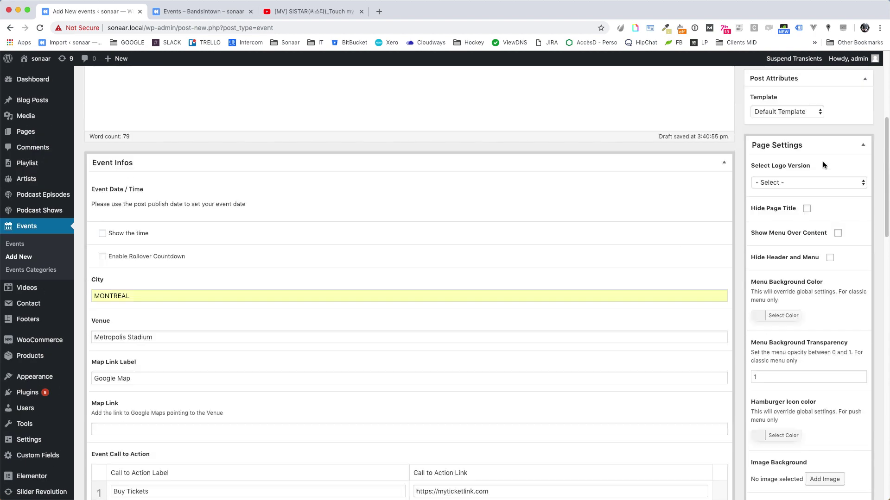
scroll(822, 161, "up", 5)
left_click(850, 200)
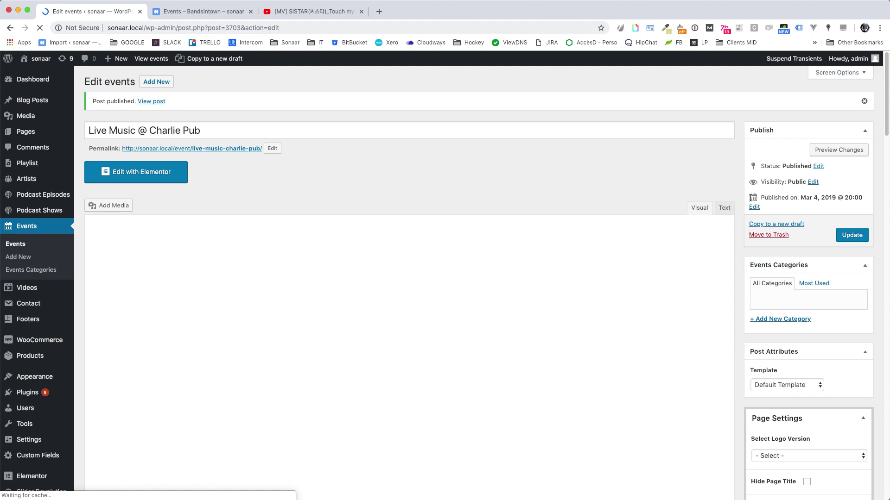
Open the event in Elementor and add a YouTube Video widget below the description
left_click(149, 171)
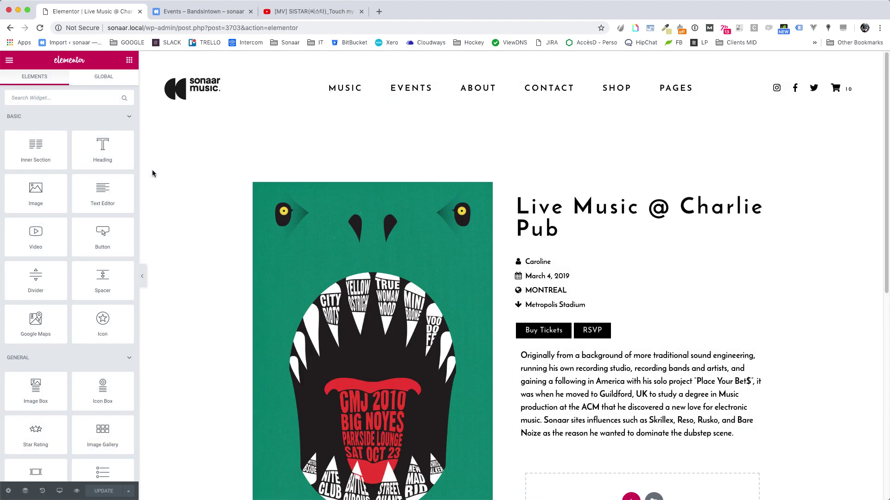
left_click(58, 97)
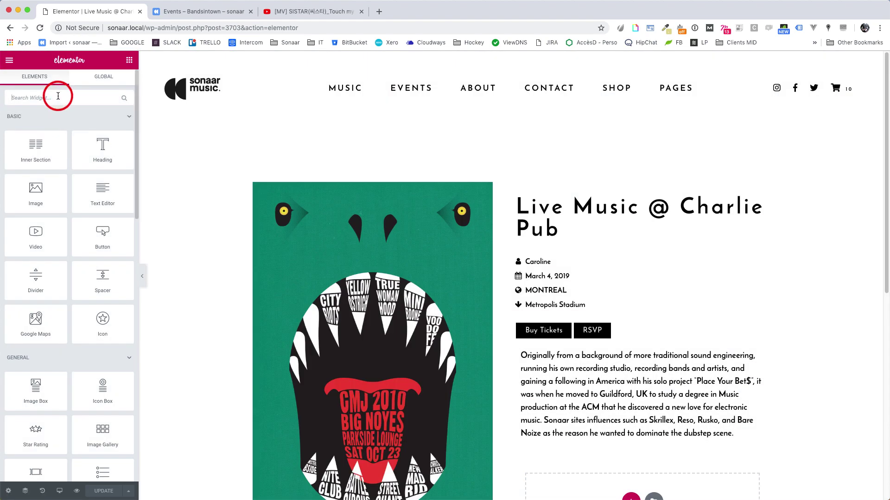
type("vid")
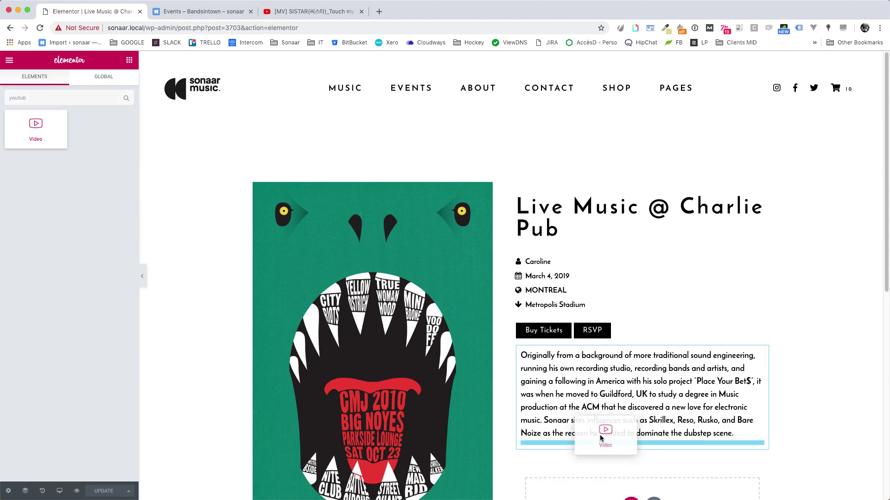
left_click_drag(30, 128, 606, 427)
left_click(82, 159)
key("super+shift+v")
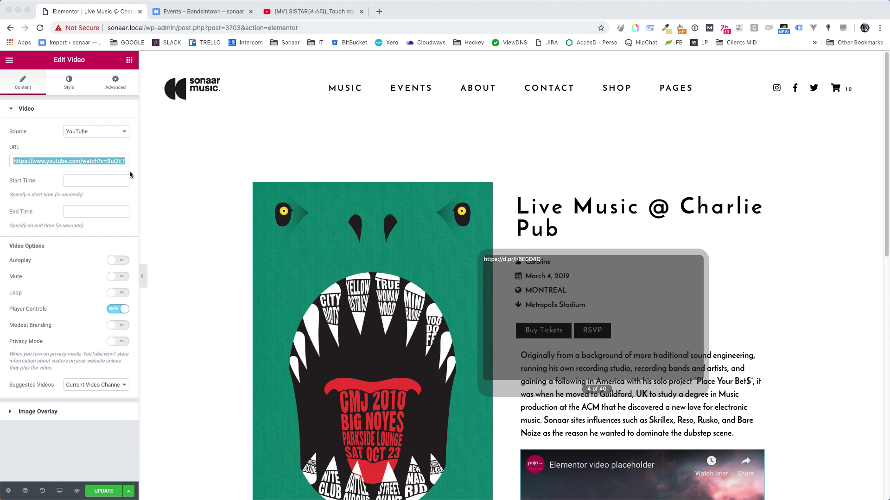
key("Return")
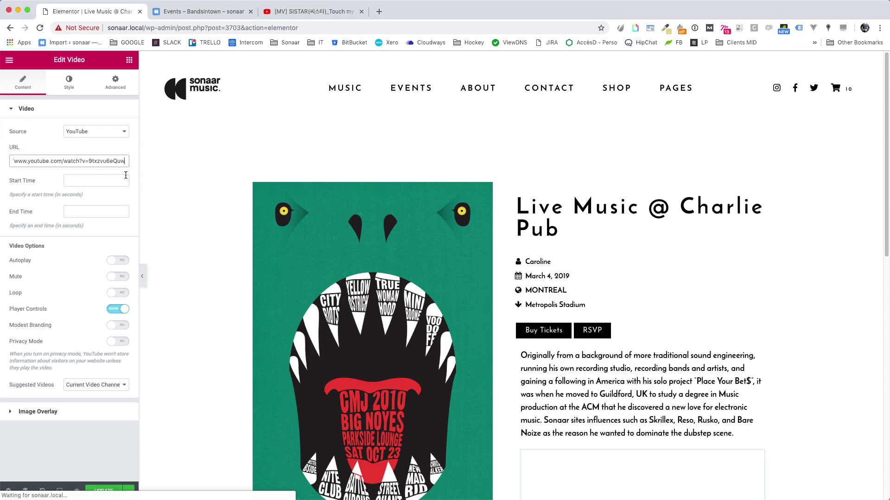
scroll(675, 248, "down", 3)
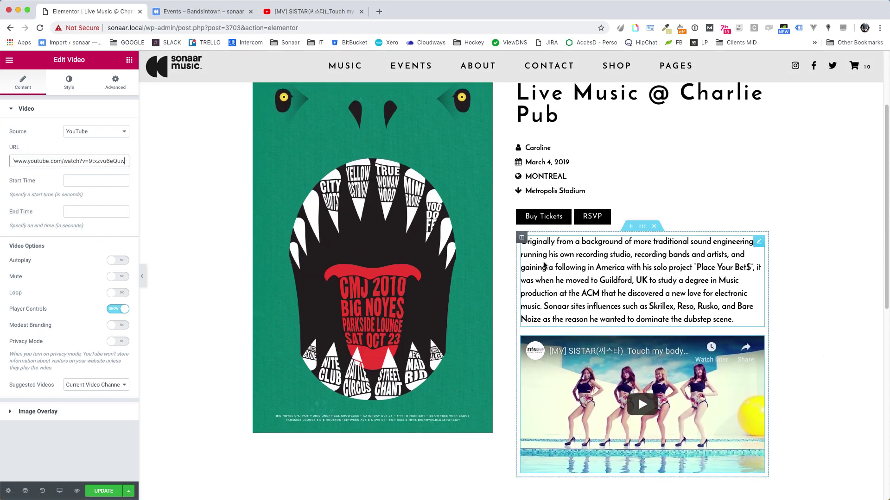
Add a Music Player with the Horizon playlist under the event buttons and save
left_click(546, 258)
left_click(128, 61)
scroll(70, 278, "down", 10)
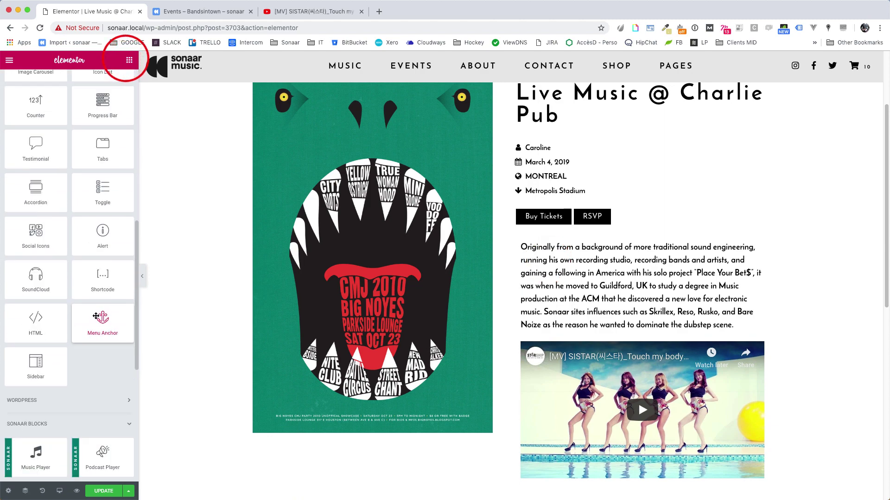
mouse_move(32, 147)
left_mouse_down()
mouse_move(587, 240)
mouse_move(586, 248)
left_mouse_up()
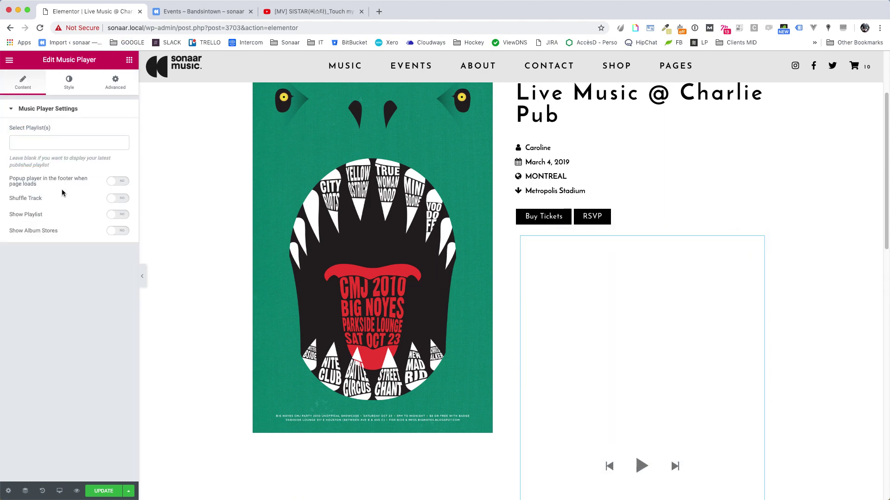
left_click(78, 141)
left_click(42, 168)
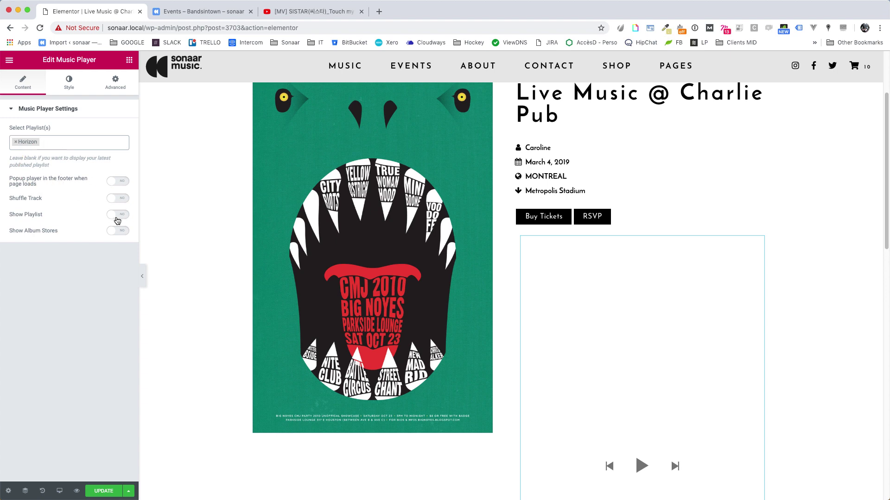
left_click(103, 491)
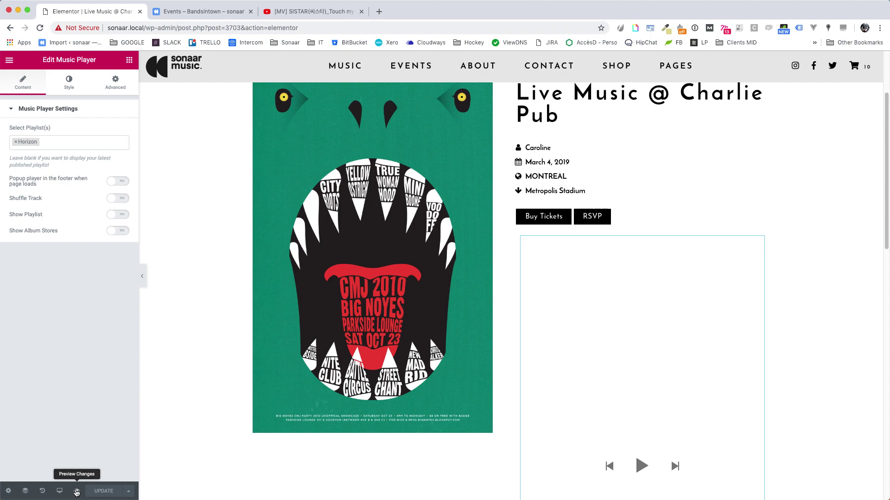
Preview the event page and test-play the Horizon track and the embedded YouTube video
left_click(77, 491)
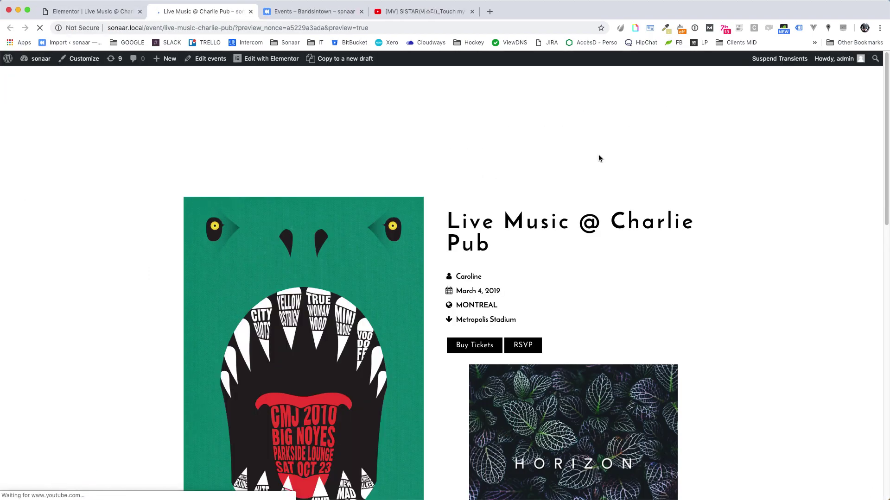
scroll(739, 256, "down", 3)
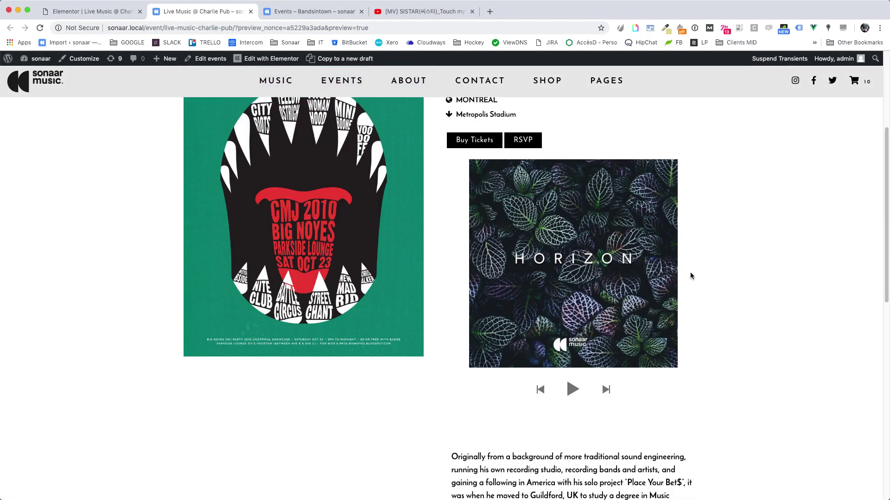
left_click(569, 391)
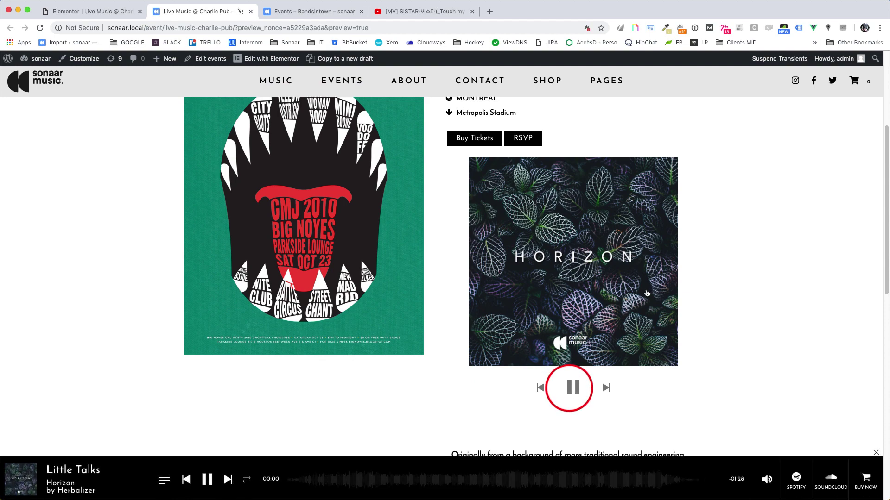
scroll(572, 387, "down", 2)
left_click(576, 289)
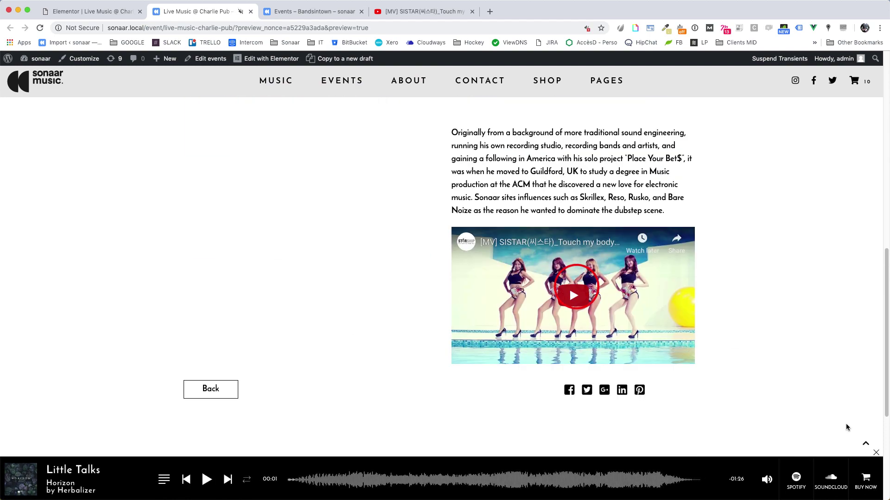
left_click(875, 453)
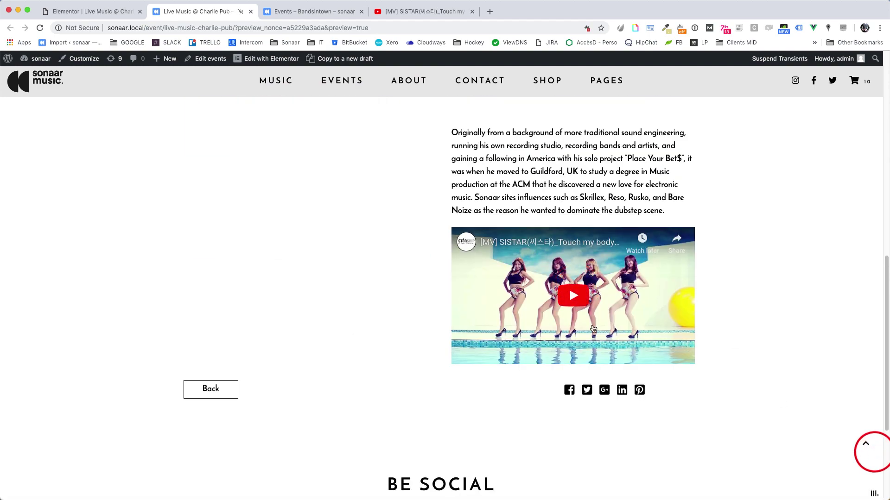
left_click(571, 296)
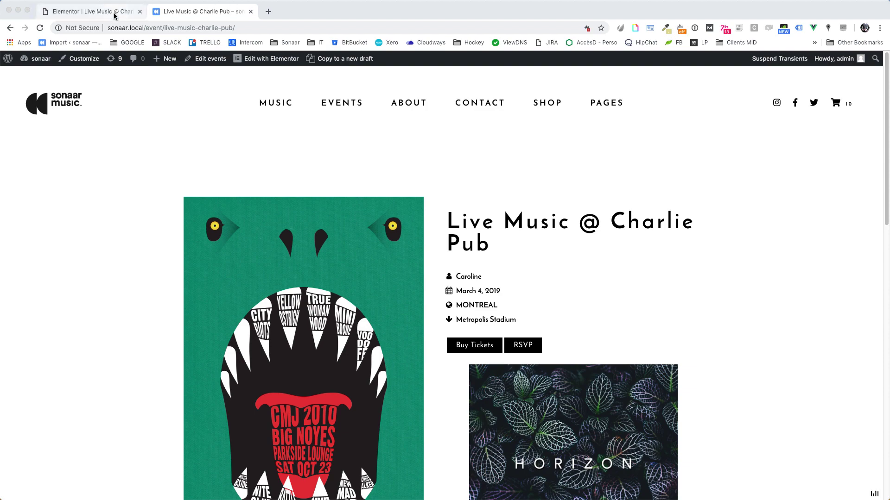
Create a new page titled 'My Event Page' and publish it
left_click(42, 60)
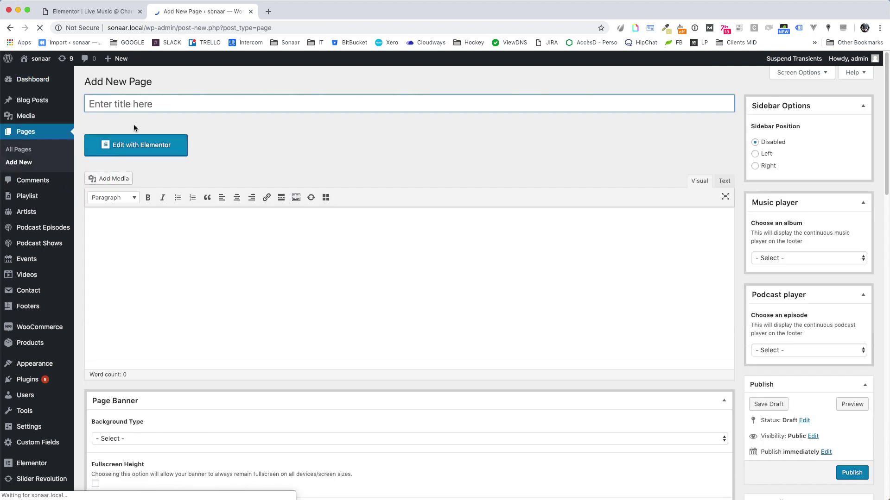
left_click(148, 103)
type("My Event Page")
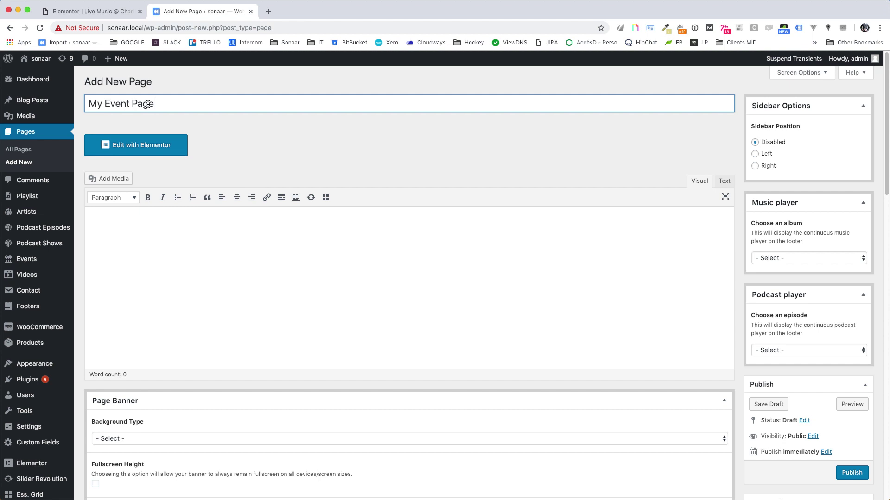
left_click(852, 474)
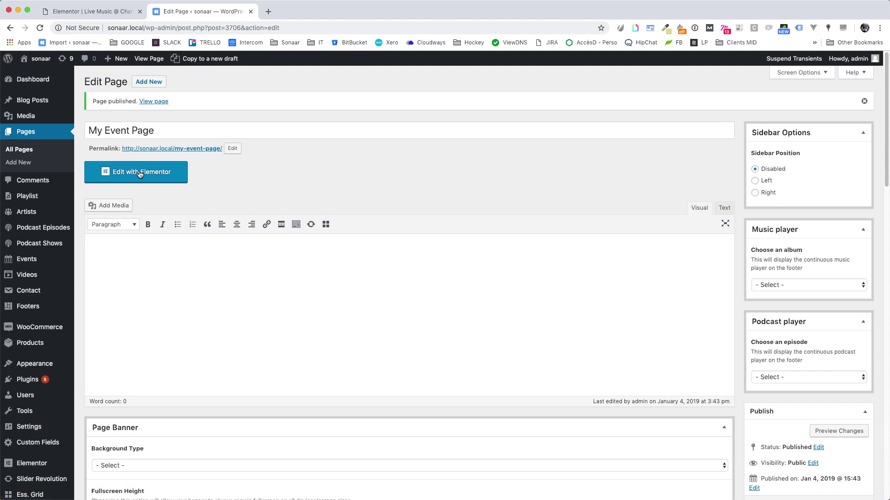
Open My Event Page in Elementor and add the Sonaar Events & Gigs widget
left_click(139, 173)
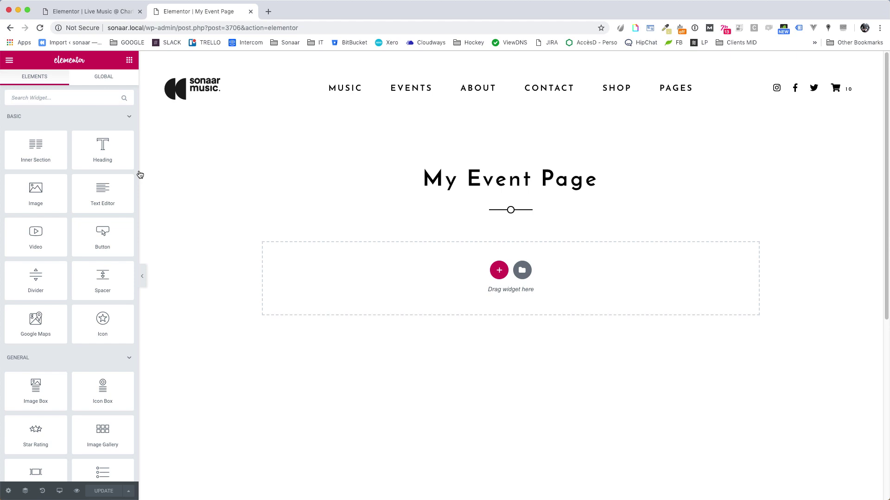
scroll(62, 109, "down", 3)
scroll(69, 276, "down", 5)
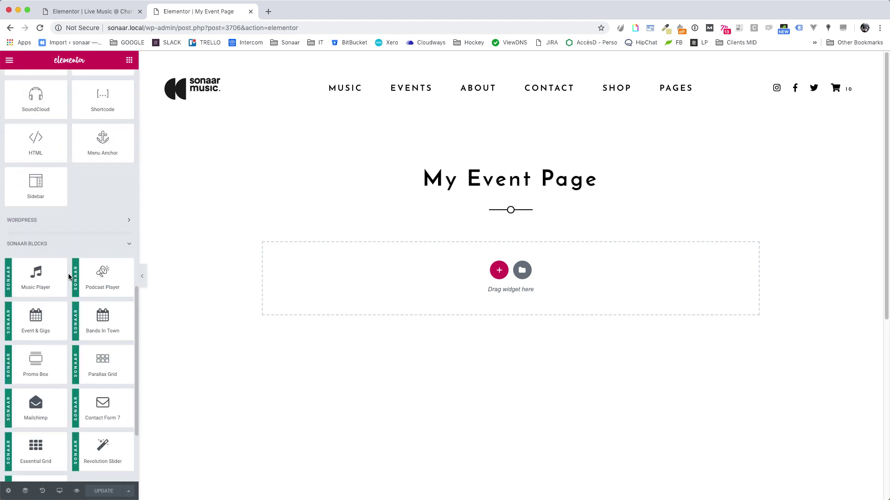
scroll(57, 282, "down", 1)
left_click_drag(33, 274, 491, 269)
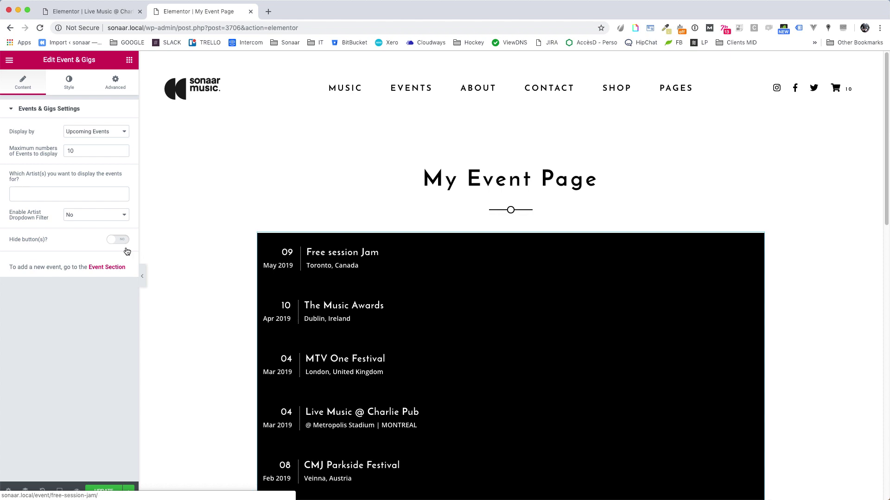
Switch the list's displayed events to past and back to upcoming
left_click(94, 133)
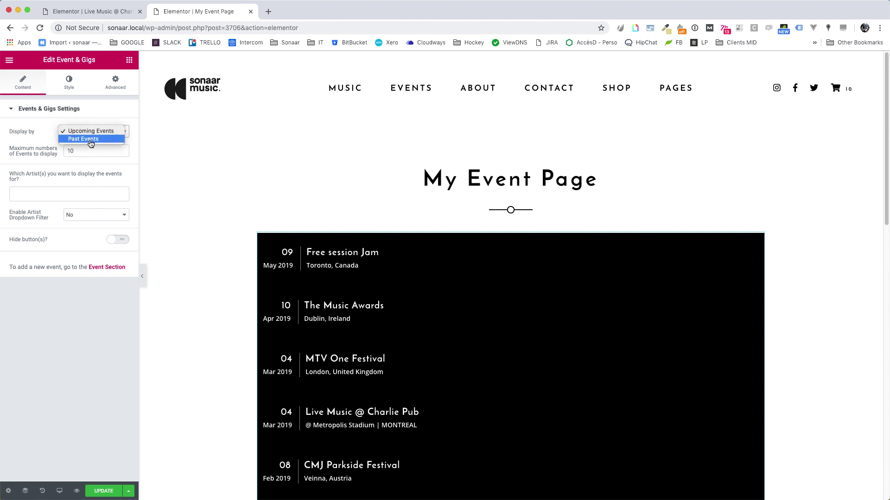
left_click(95, 138)
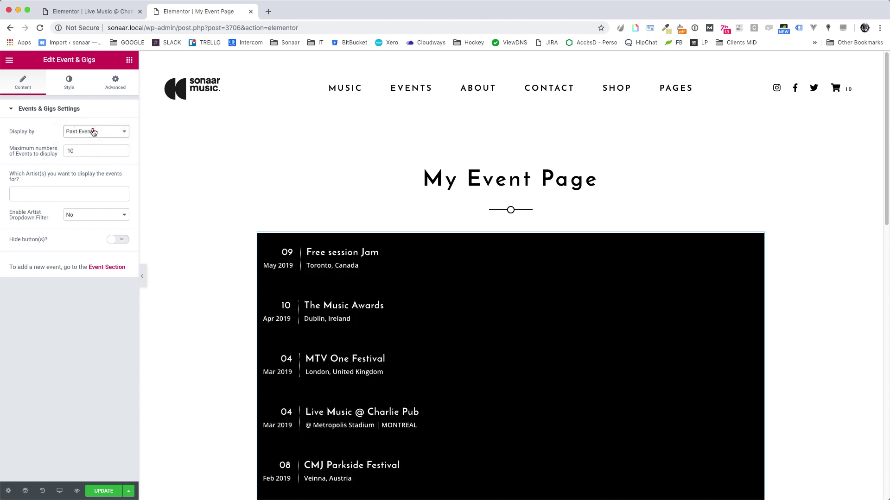
left_click(94, 132)
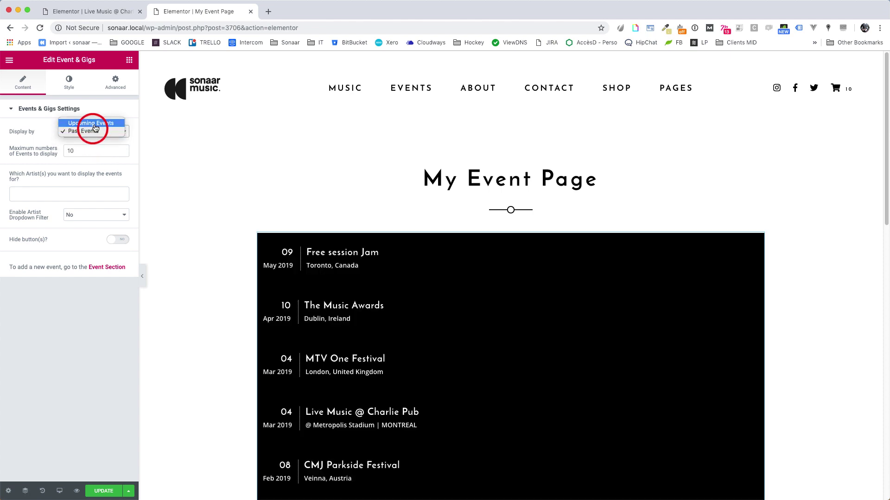
left_click(95, 127)
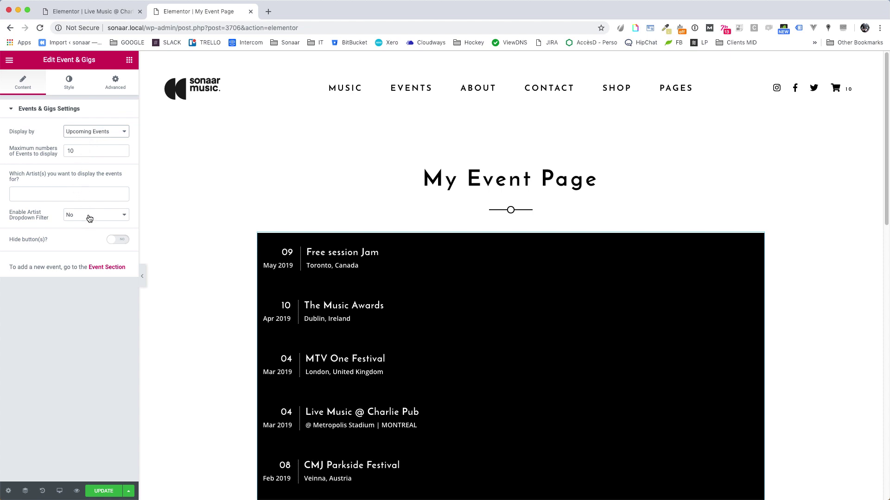
Style the event titles at size 30 in light blue
left_click(69, 82)
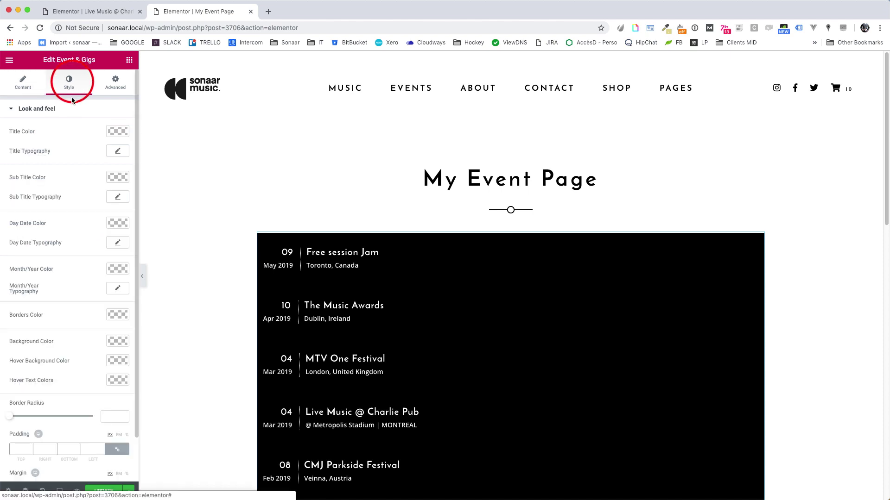
left_click(118, 151)
left_click(21, 207)
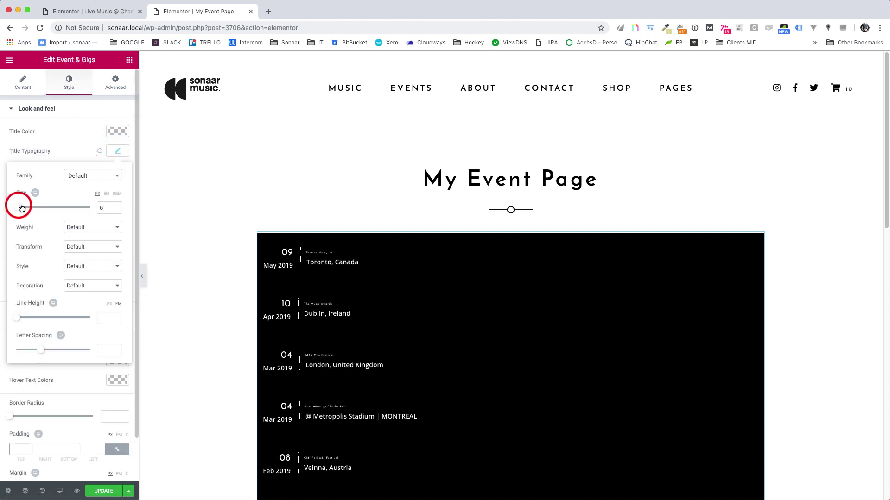
left_click_drag(21, 207, 29, 205)
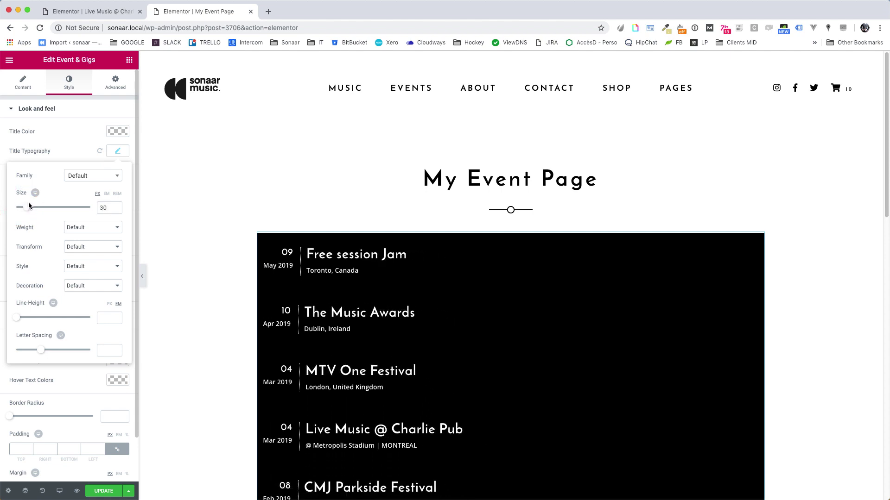
left_click(109, 154)
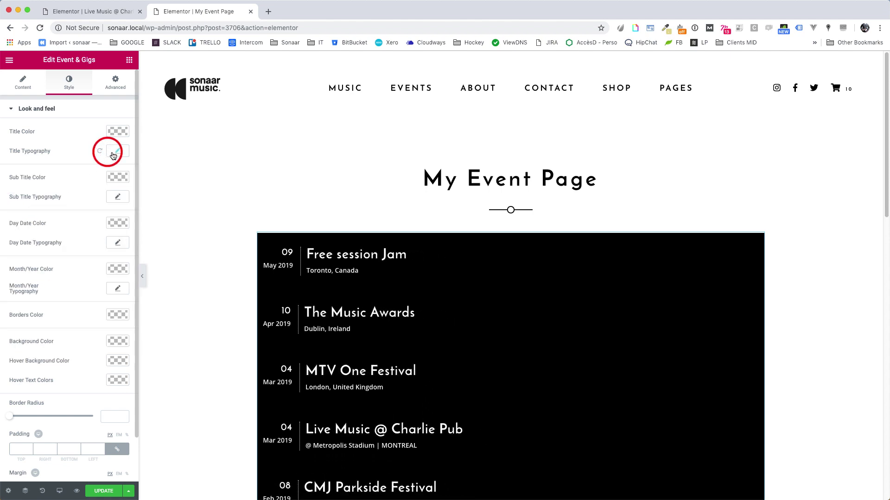
left_click(117, 131)
left_click(44, 241)
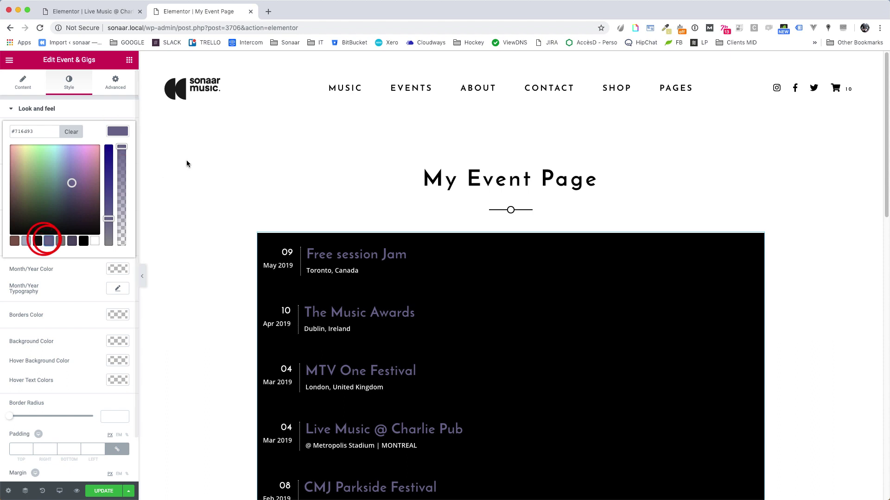
left_click_drag(70, 182, 64, 136)
left_click(117, 131)
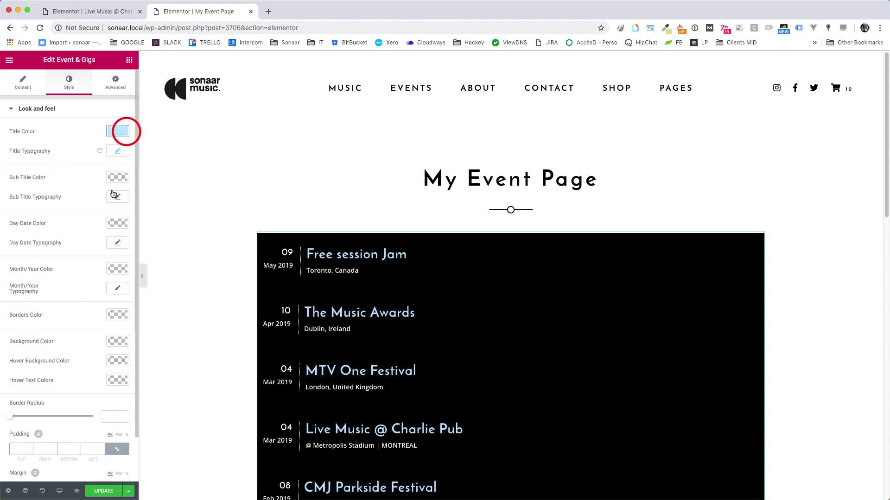
Set the subtitles to size 17 in the Allerta Stencil font
left_click(118, 197)
left_click_drag(17, 253, 24, 255)
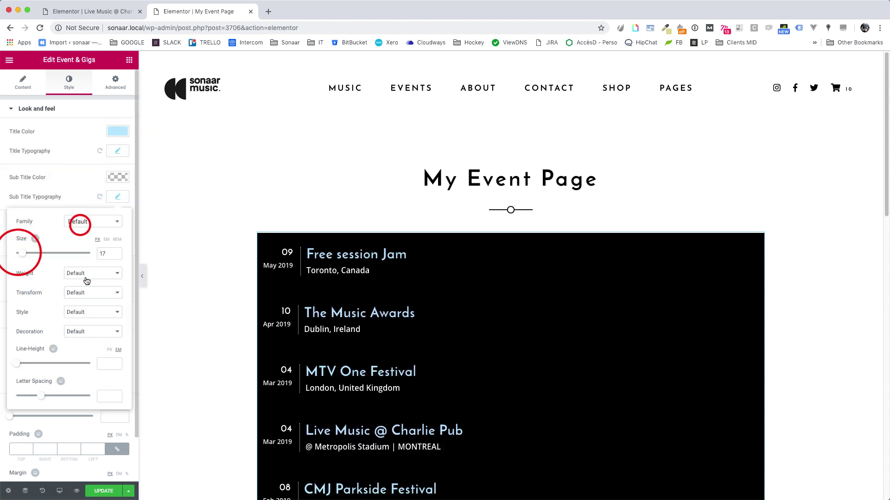
left_click(83, 222)
scroll(86, 302, "down", 5)
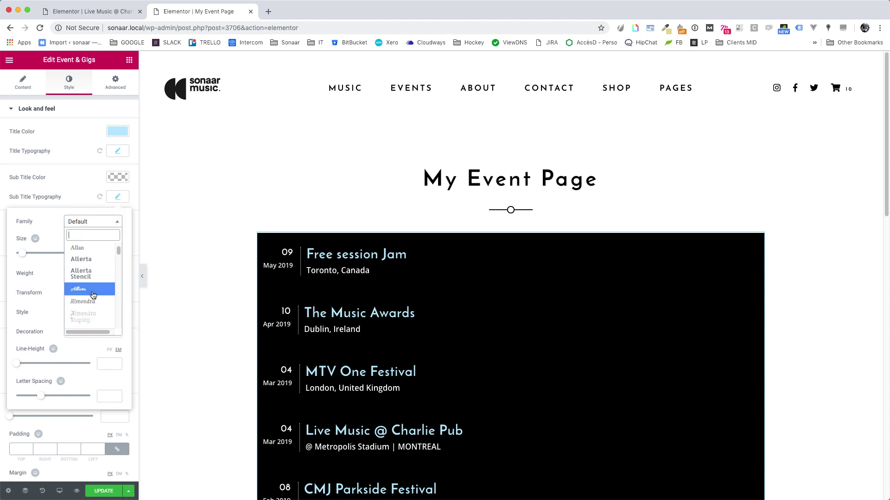
left_click(84, 273)
left_click(116, 196)
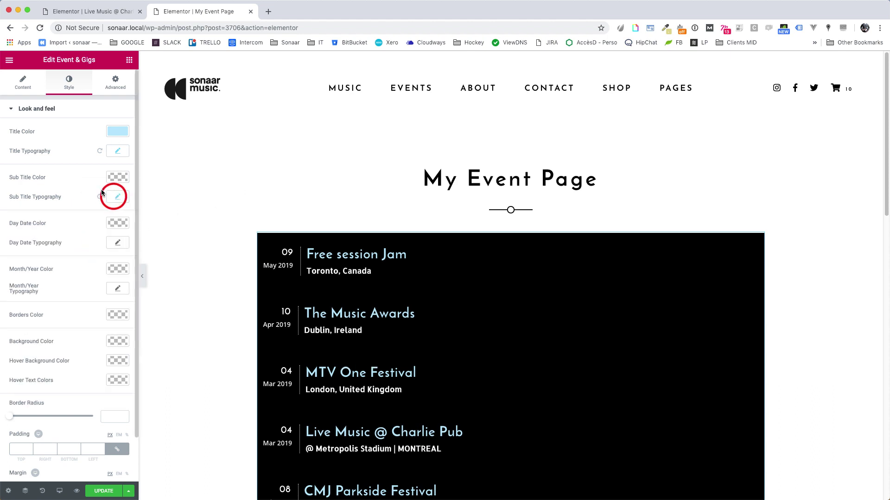
scroll(83, 348, "down", 1)
Reset the list's border radius and margins to 0
left_click(12, 381)
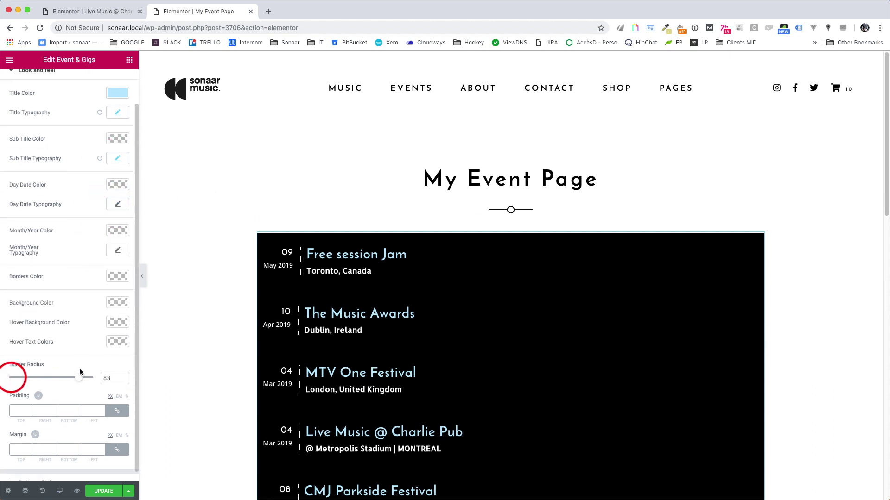
left_click(19, 450)
type("10")
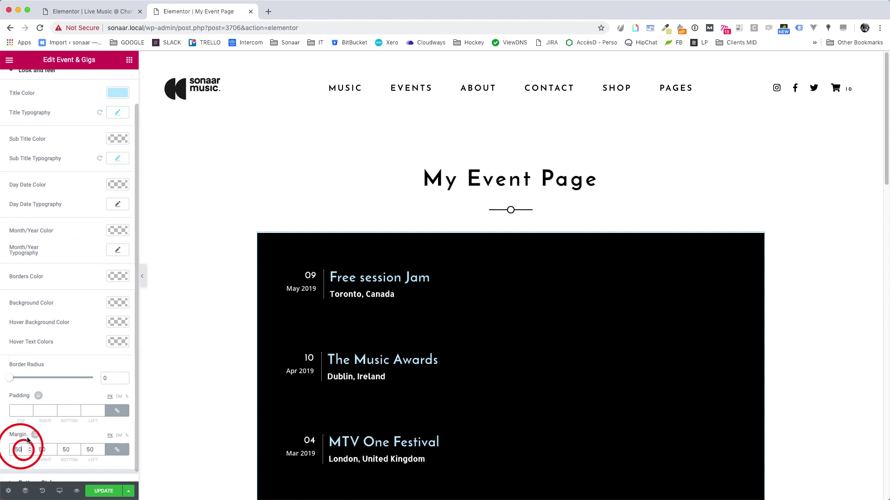
key("BackSpace")
key("BackSpace")
type("0")
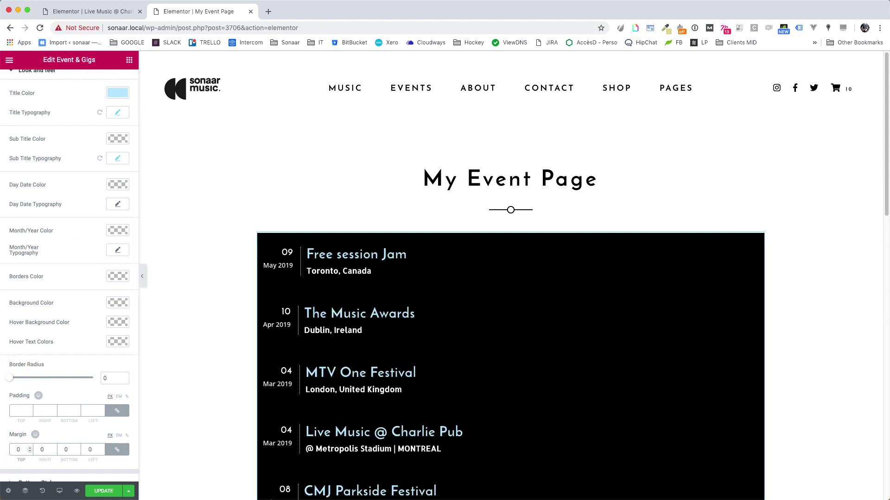
scroll(498, 238, "down", 2)
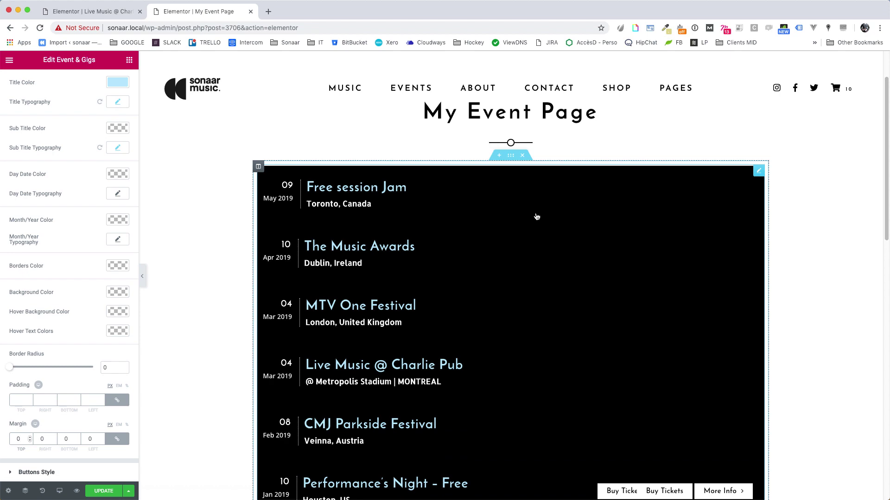
Copy the events list and paste a duplicate into the empty section below
right_click(537, 218)
left_click(572, 254)
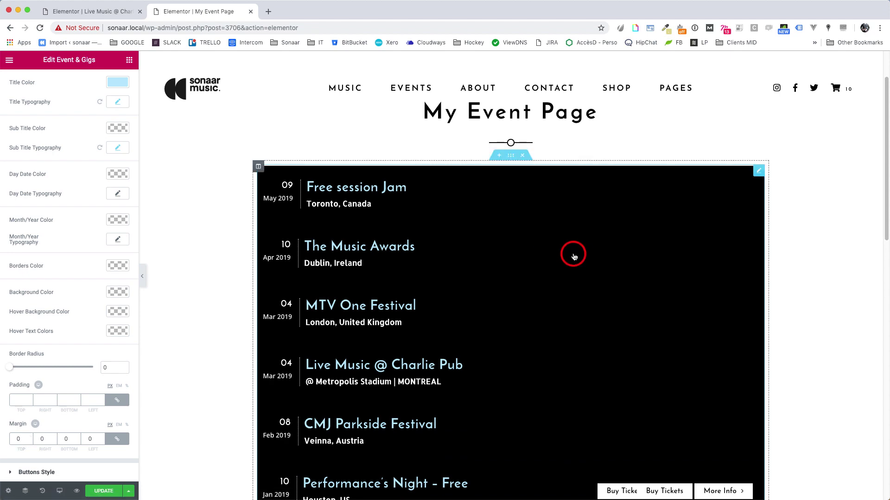
scroll(497, 252, "down", 5)
scroll(497, 250, "down", 5)
right_click(498, 242)
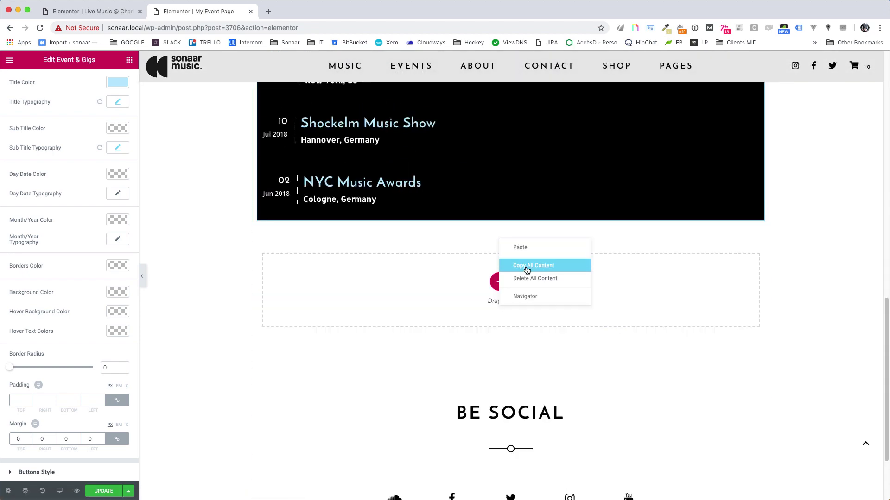
left_click(537, 248)
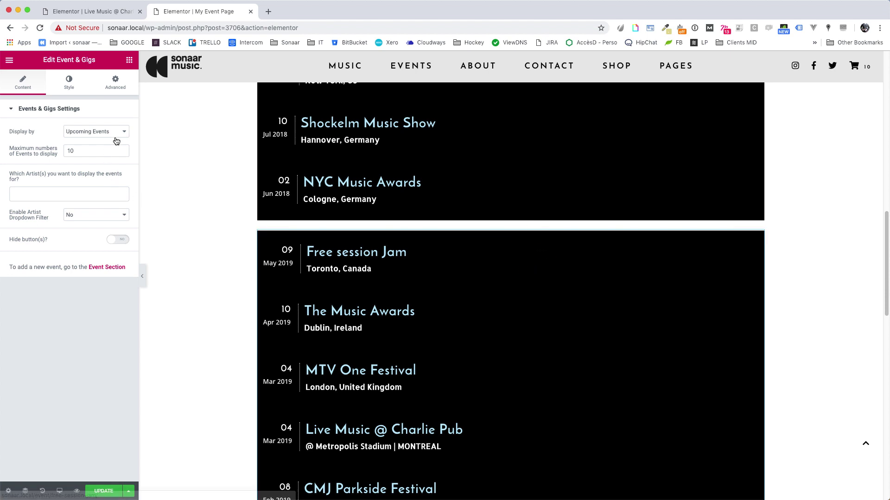
Set the lower list to show Past Events and preview the page
left_click(113, 131)
left_click(108, 139)
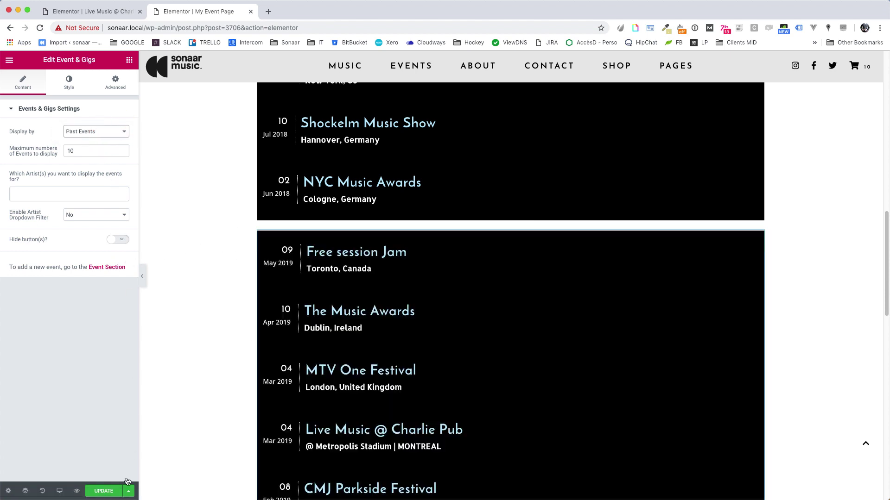
left_click(77, 491)
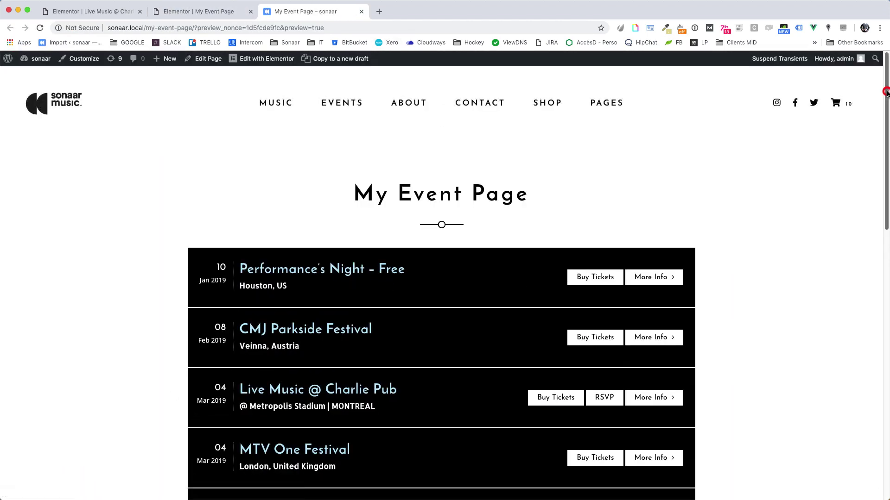
left_click_drag(882, 90, 862, 259)
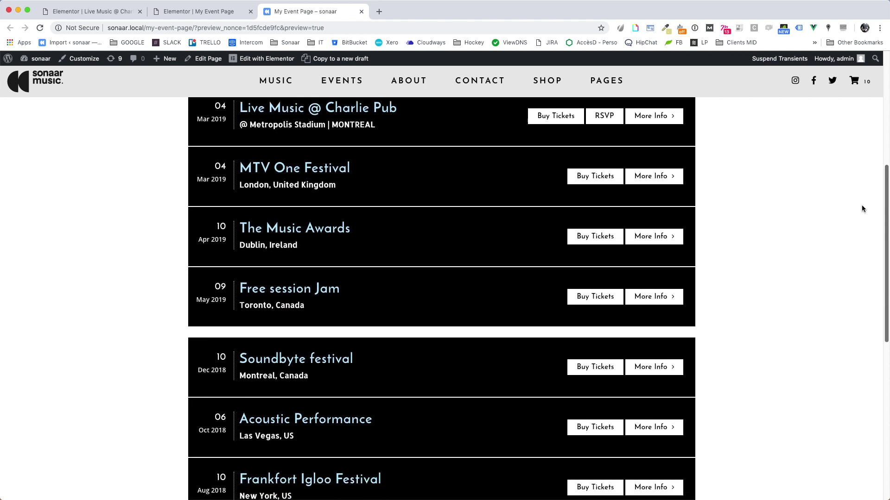
scroll(861, 268, "down", 2)
Back in the editor, delete the events widget
left_click(224, 12)
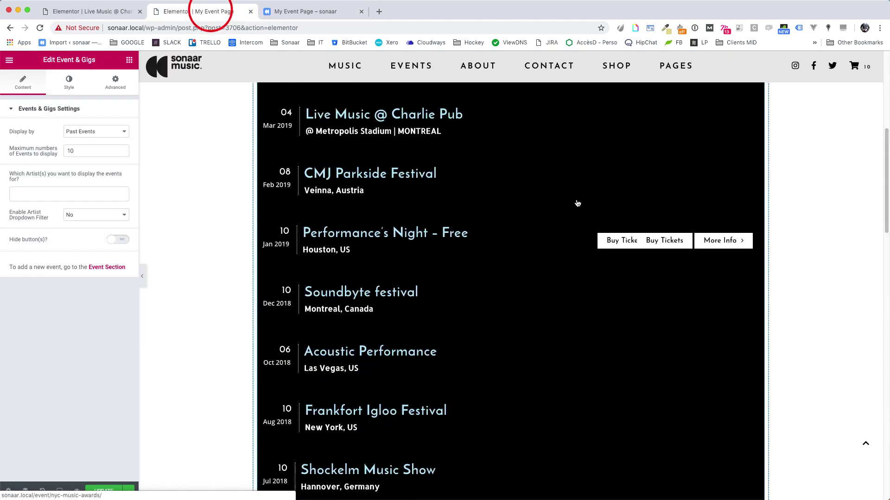
scroll(578, 200, "up", 5)
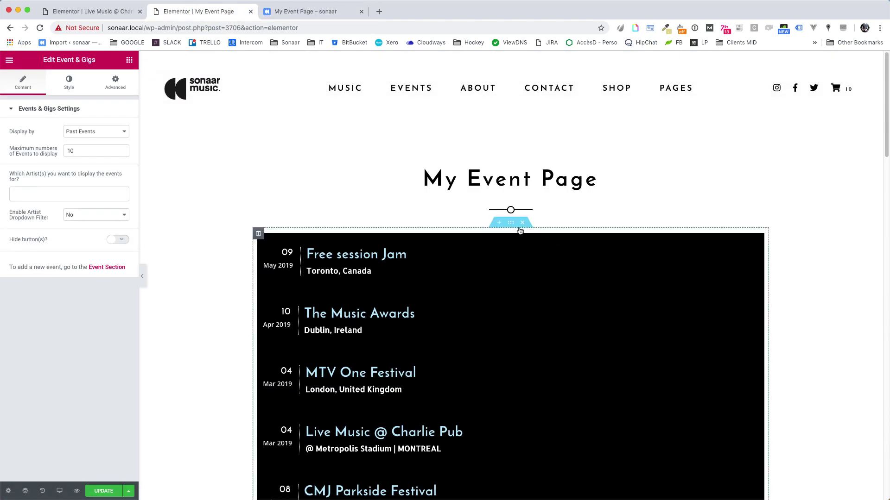
left_click(521, 224)
left_click(521, 224)
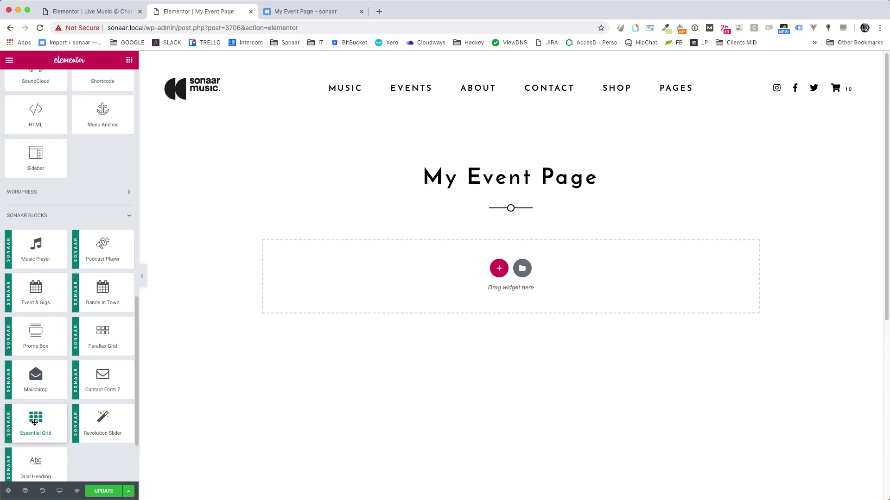
Add an Essential Grid showing Events - Grid and preview the page
left_click_drag(34, 422, 514, 261)
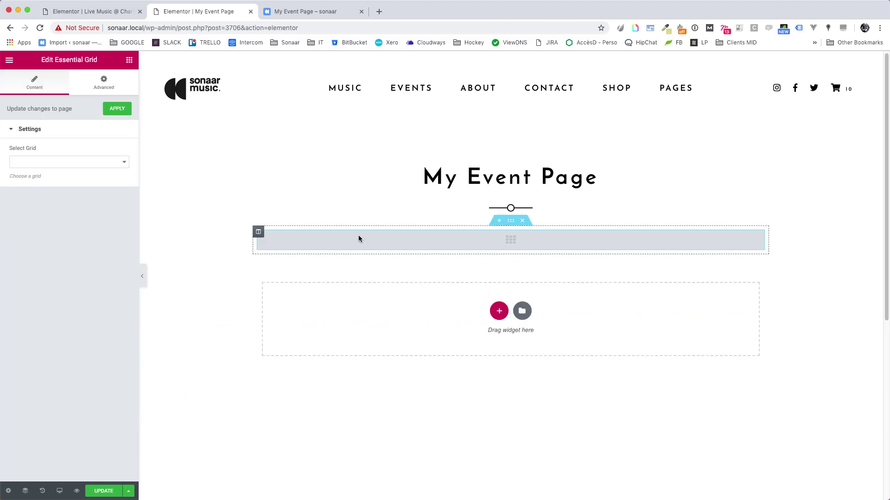
left_click(122, 162)
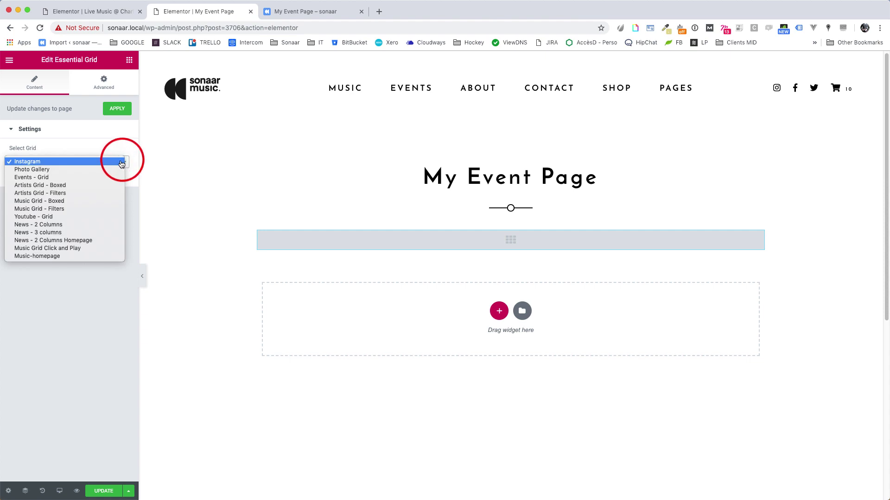
left_click(27, 178)
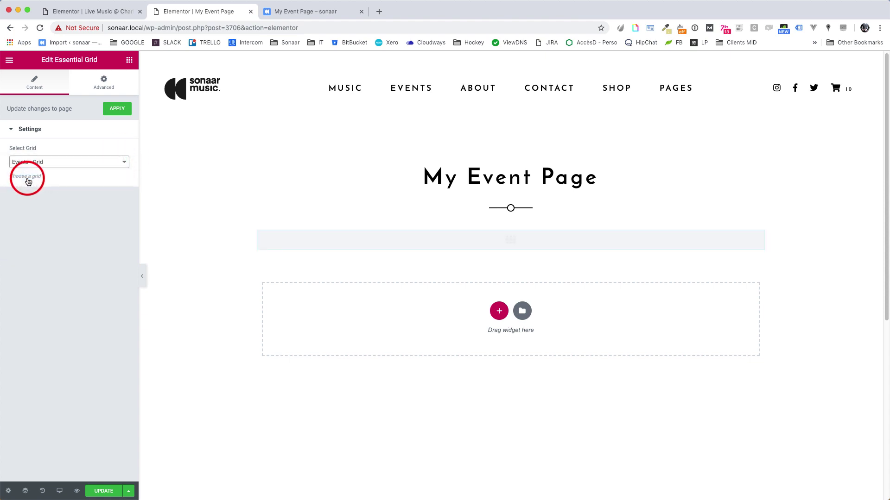
left_click(76, 492)
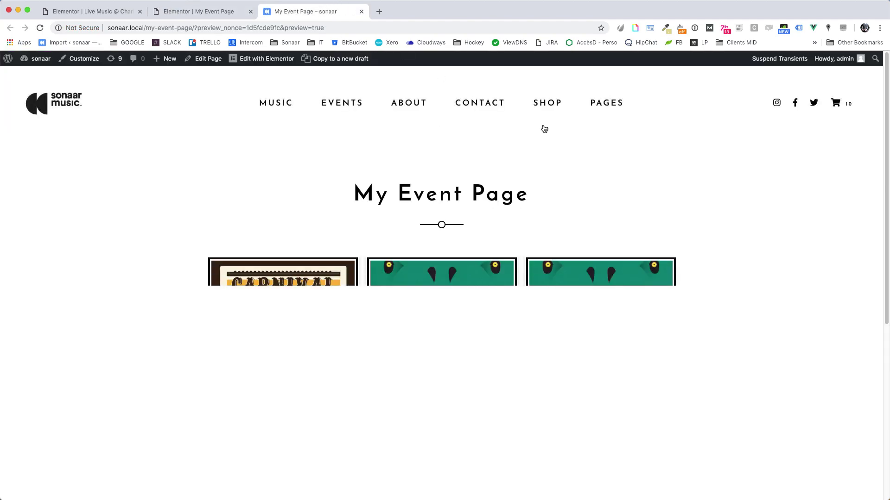
left_click_drag(885, 177, 886, 257)
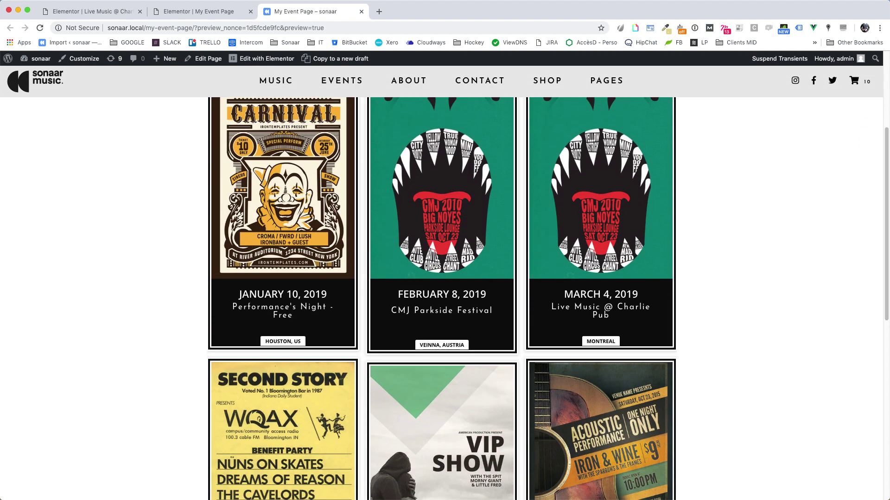
Replace the grid section with a Bands In Town widget for Ariana Grande
left_click(222, 12)
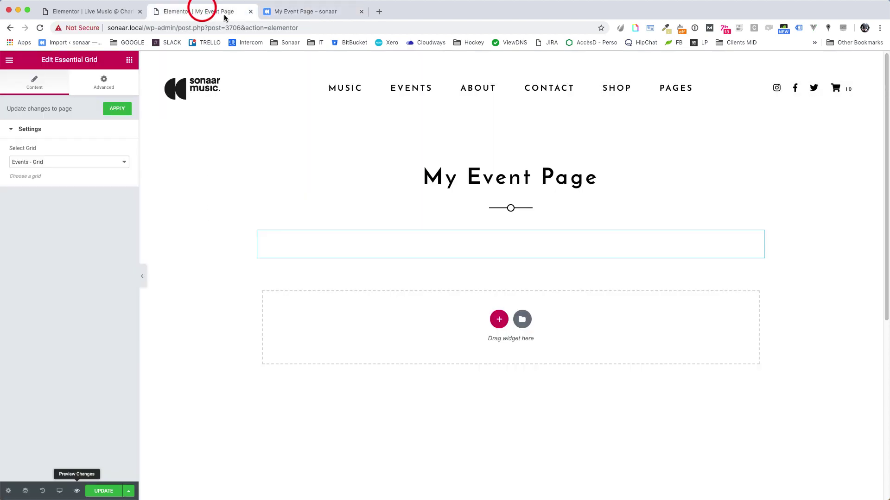
left_click(525, 224)
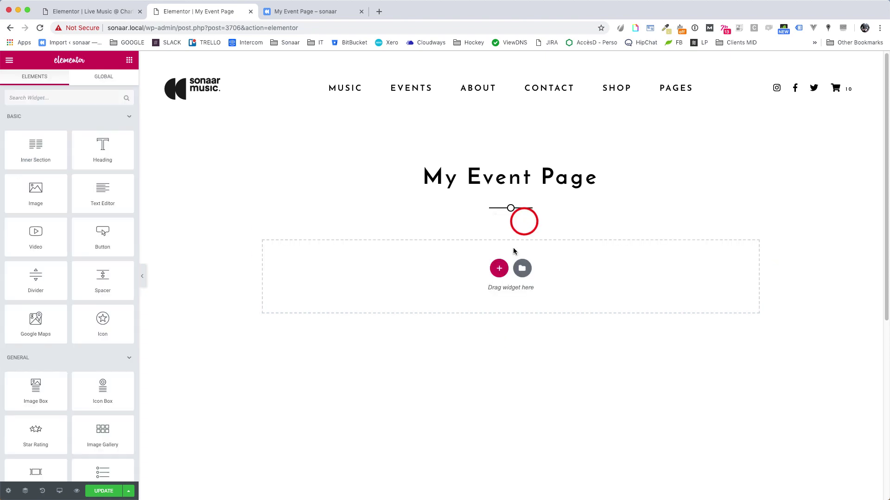
scroll(83, 298, "down", 10)
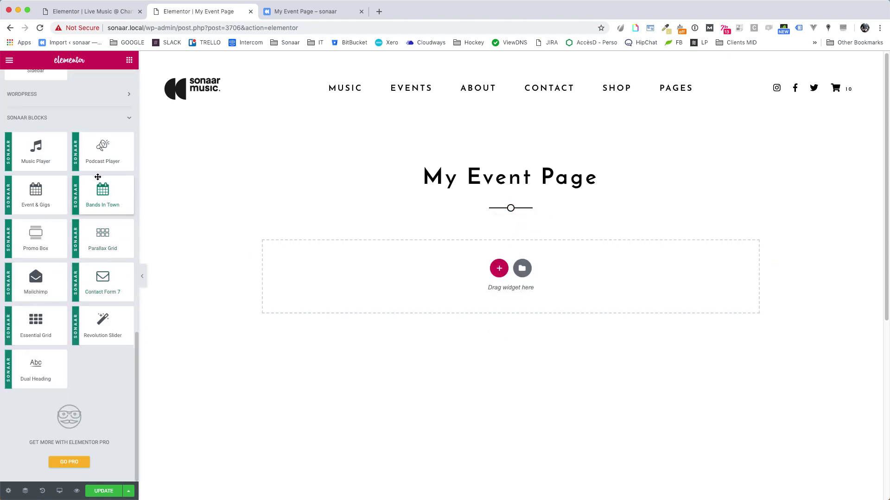
left_click_drag(101, 199, 522, 267)
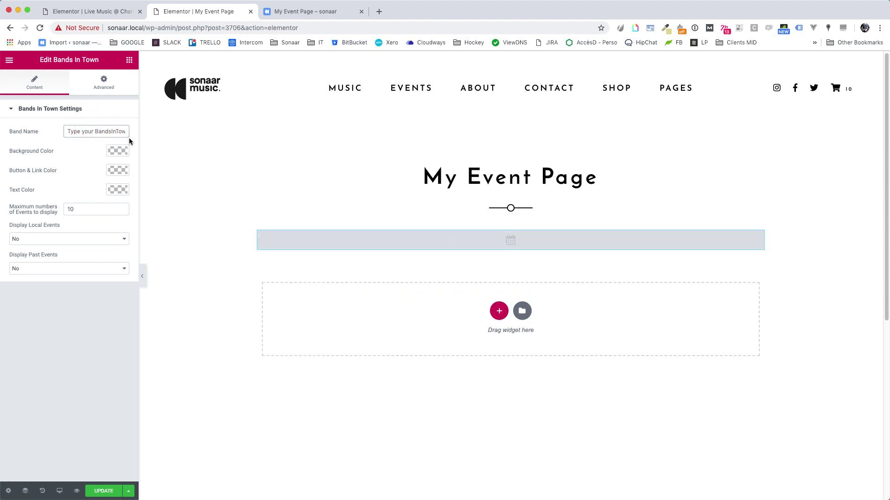
type("Ari")
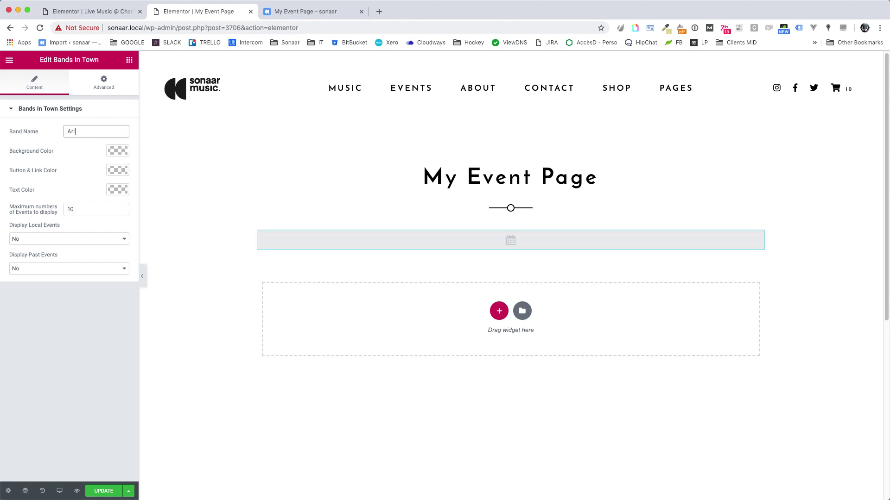
type("ana Grande")
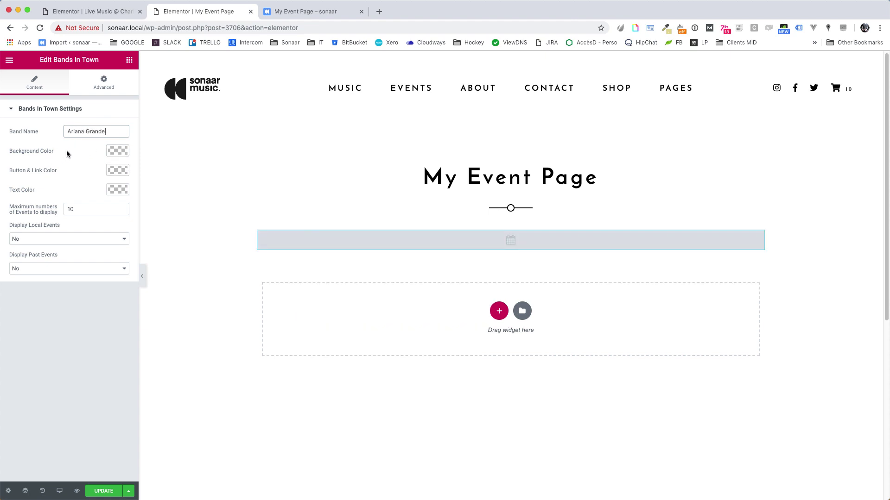
Give the widget black background, red buttons, #716d93 text, 5 maximum events, then preview
left_click(114, 152)
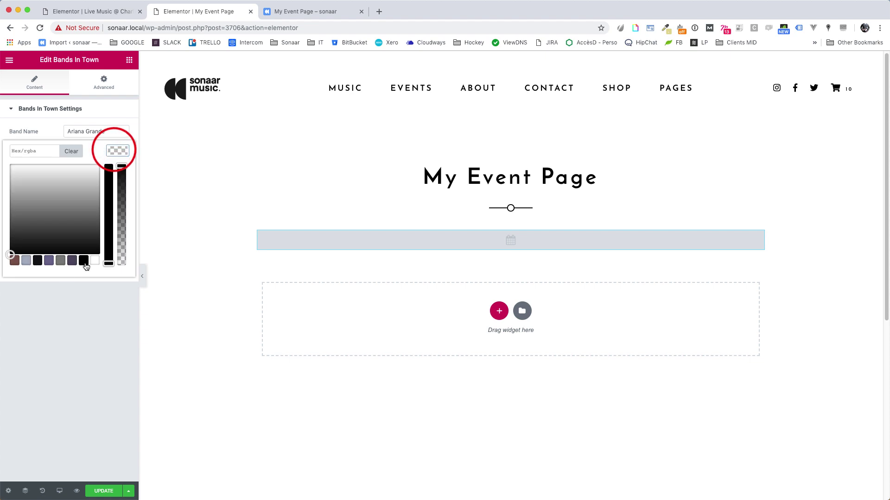
left_click(118, 151)
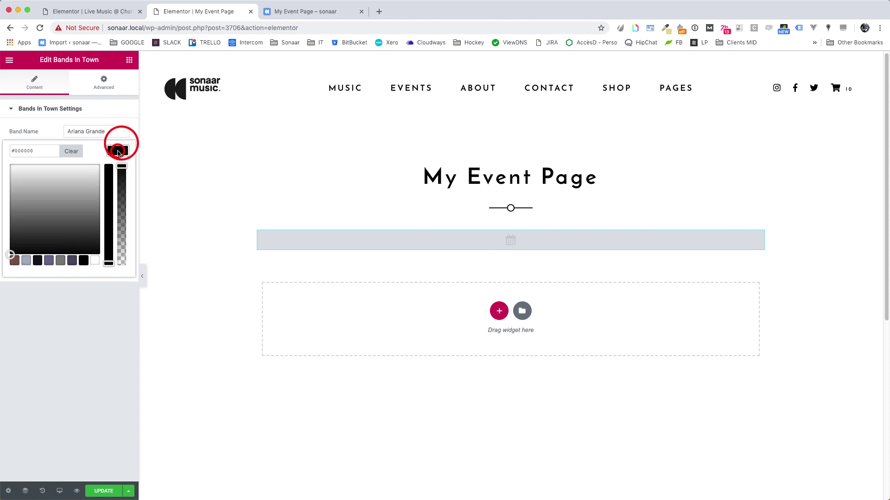
left_click(116, 171)
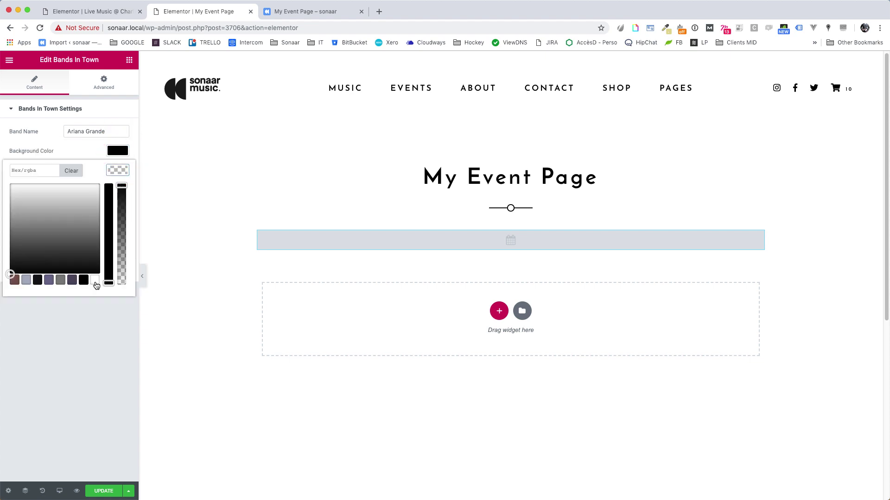
left_click(109, 188)
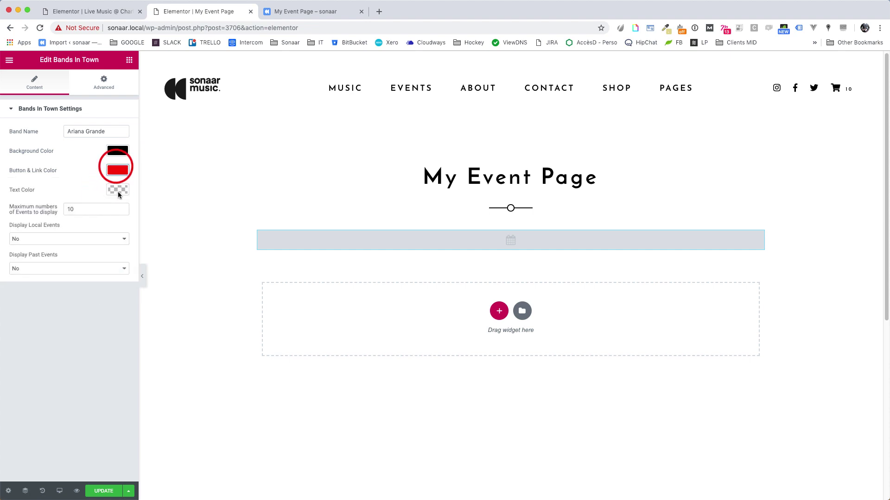
left_click(116, 191)
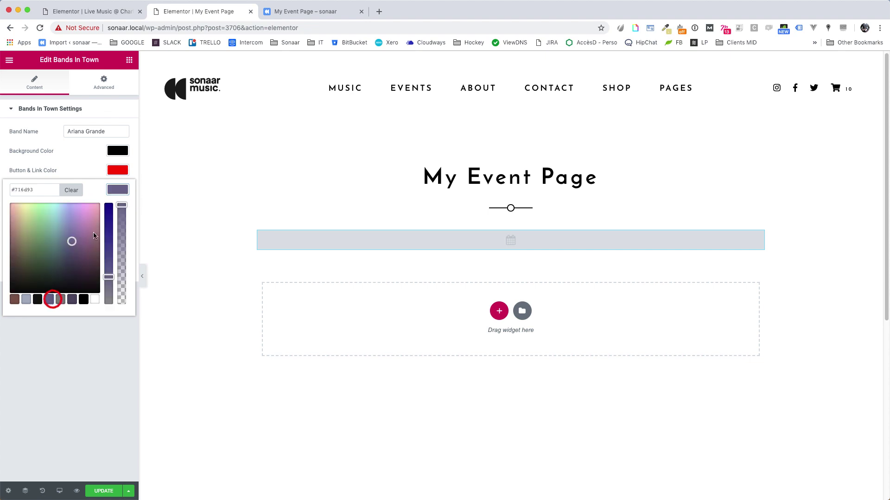
left_click(114, 190)
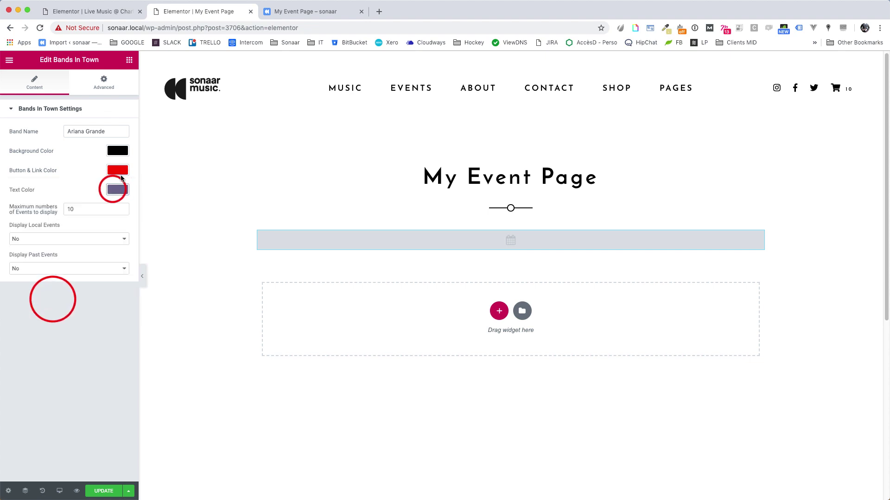
double_click(78, 209)
type("5")
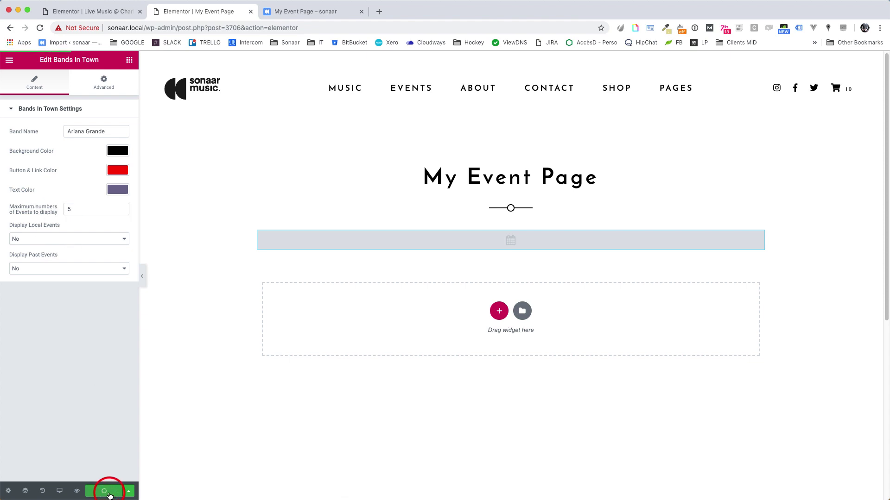
left_click(77, 492)
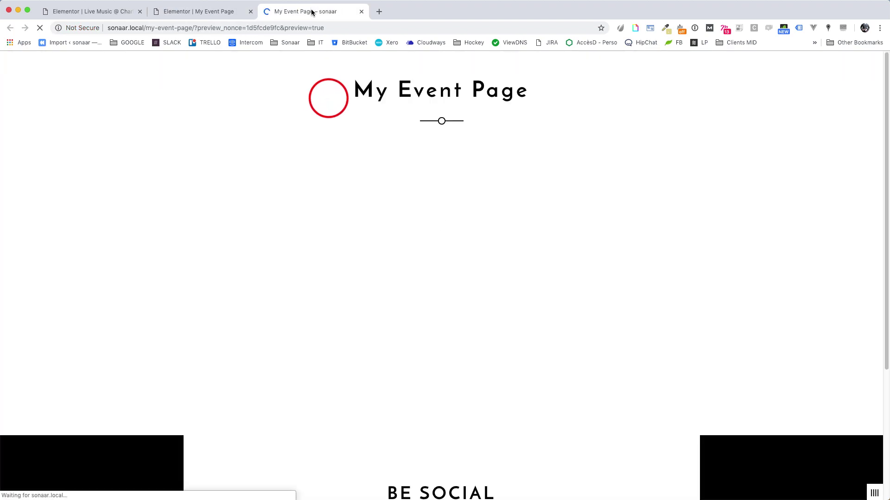